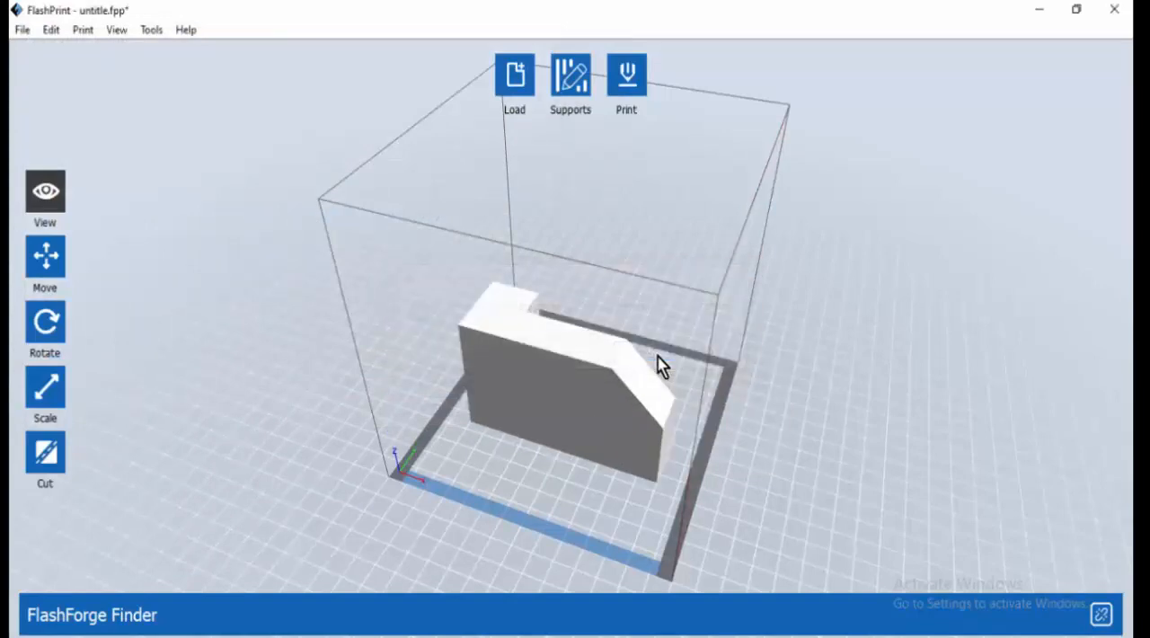
Examine the model from an orbited angle and from the top, left, front, back, right and bottom views
drag(662, 420, 521, 368)
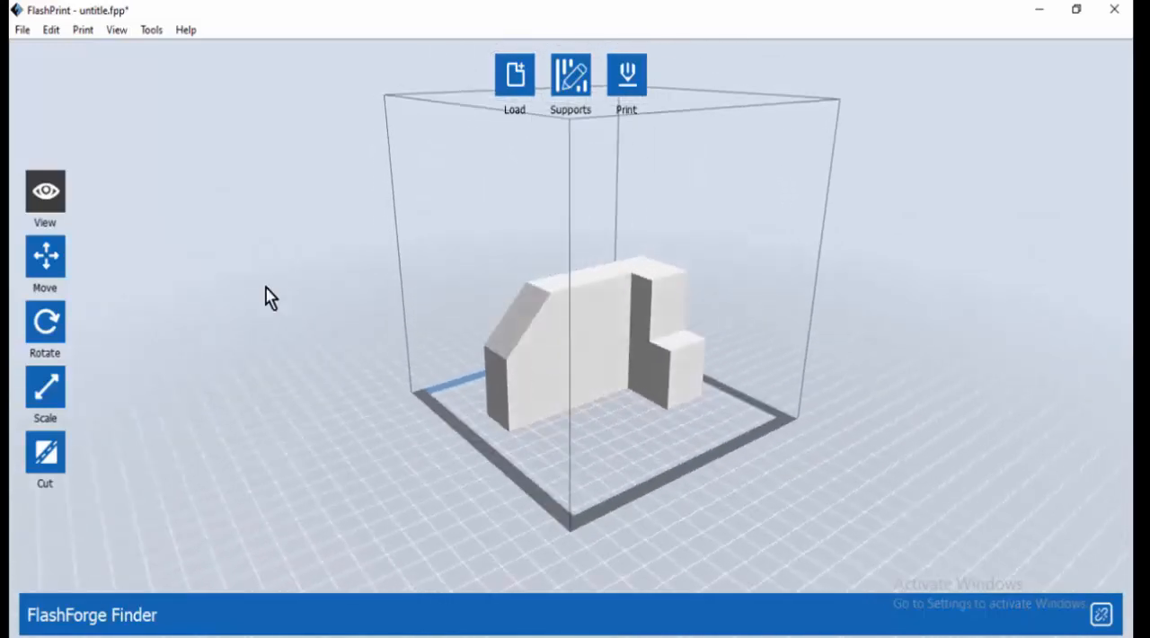
click(46, 193)
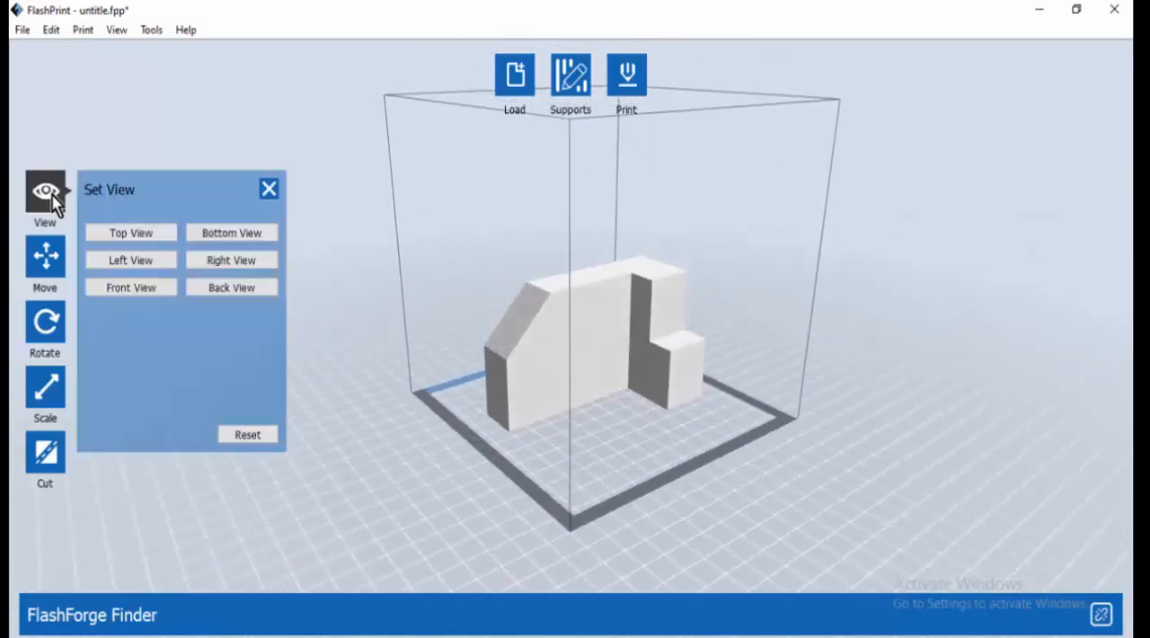
click(132, 235)
click(135, 263)
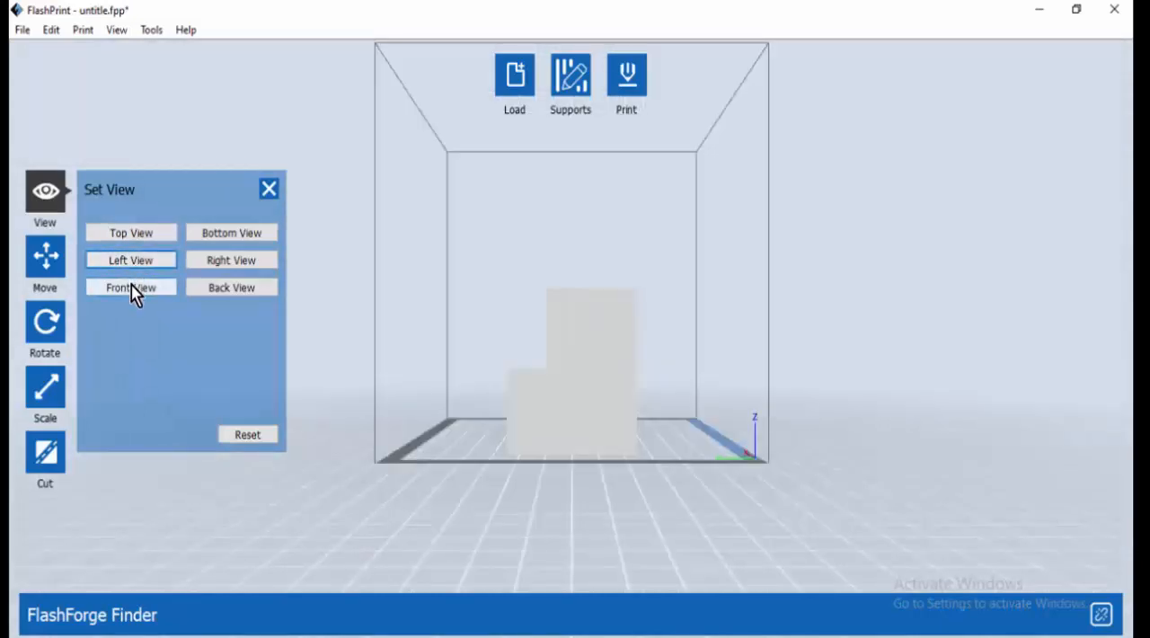
click(133, 286)
click(231, 290)
click(230, 260)
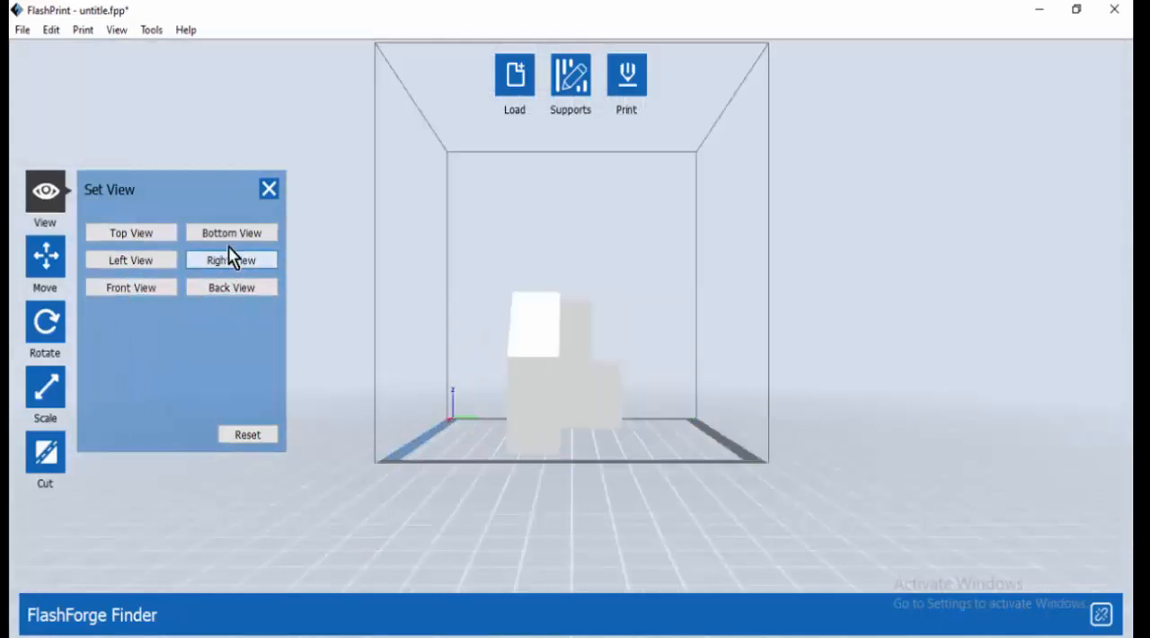
click(232, 237)
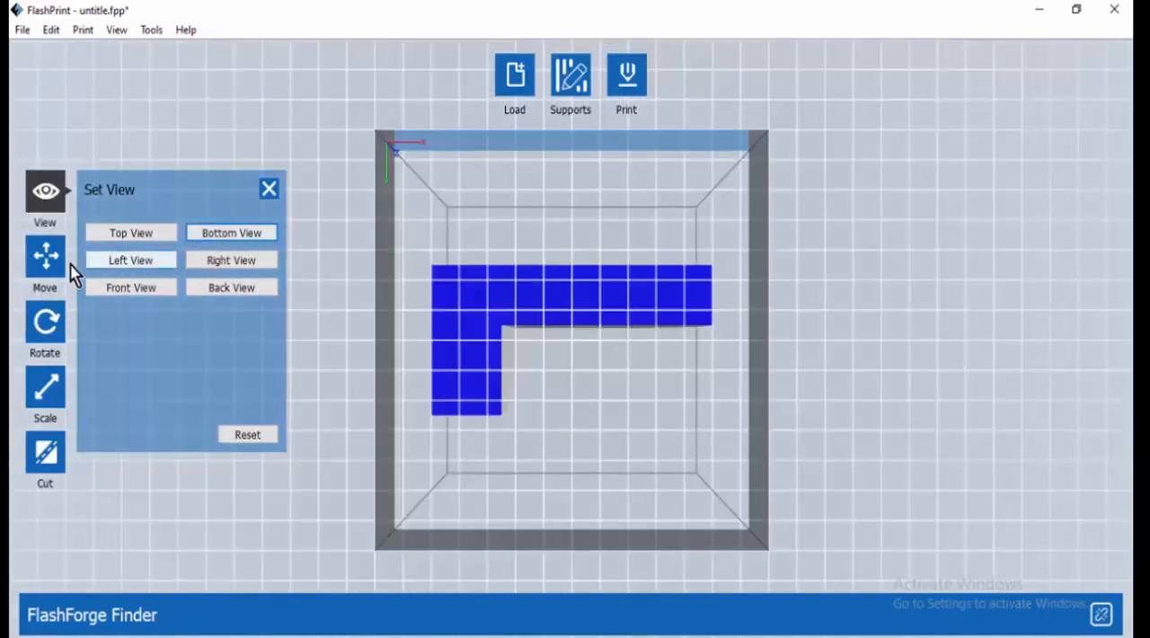
Move the model freehand across the build platform to about X 4.21 mm, Y 1.20 mm
click(47, 263)
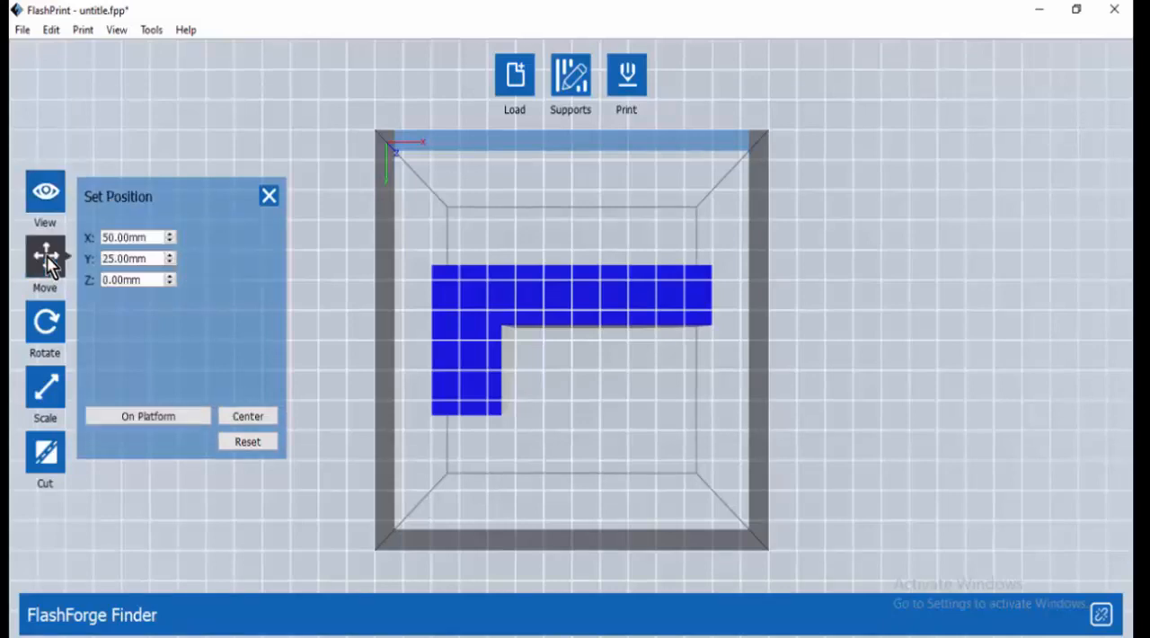
drag(611, 336, 458, 399)
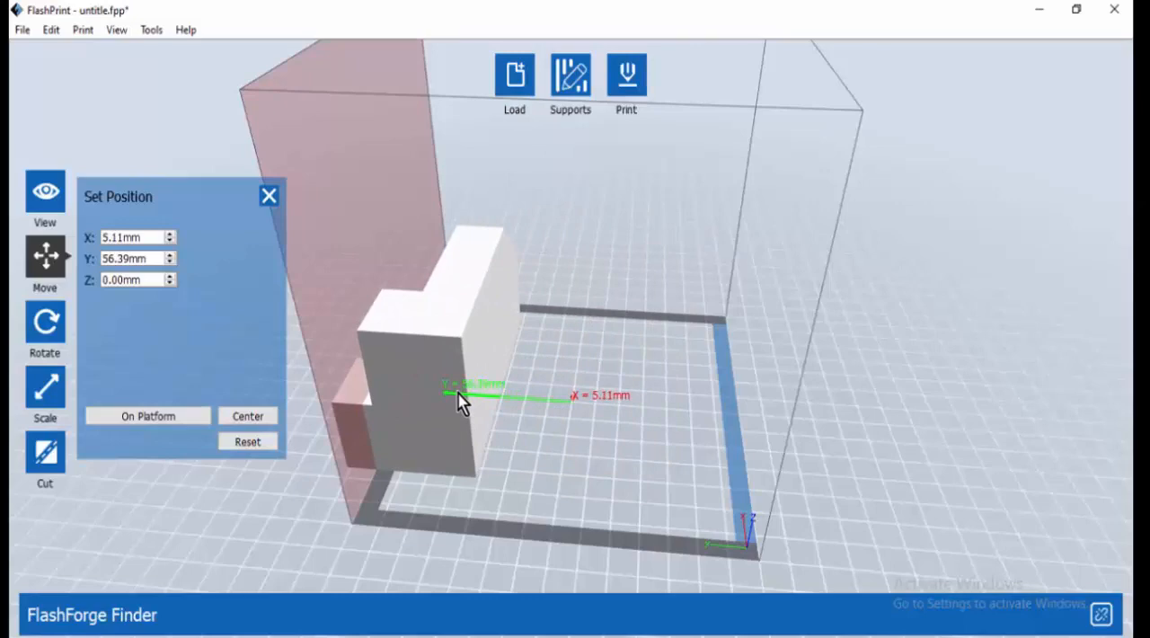
drag(458, 395, 457, 395)
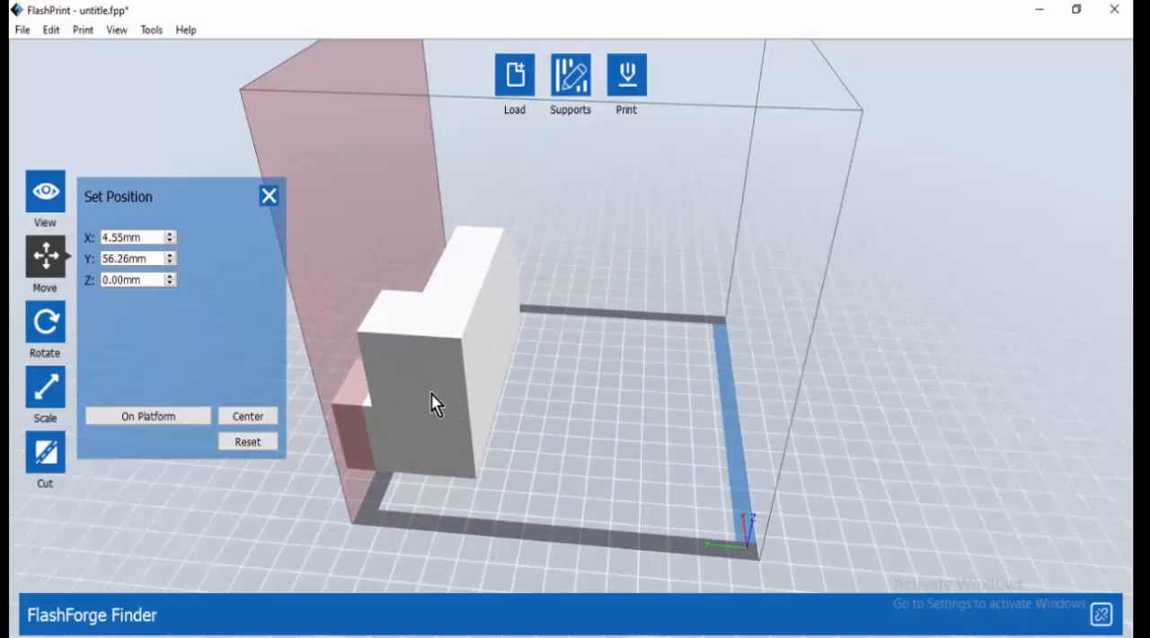
drag(434, 401, 554, 413)
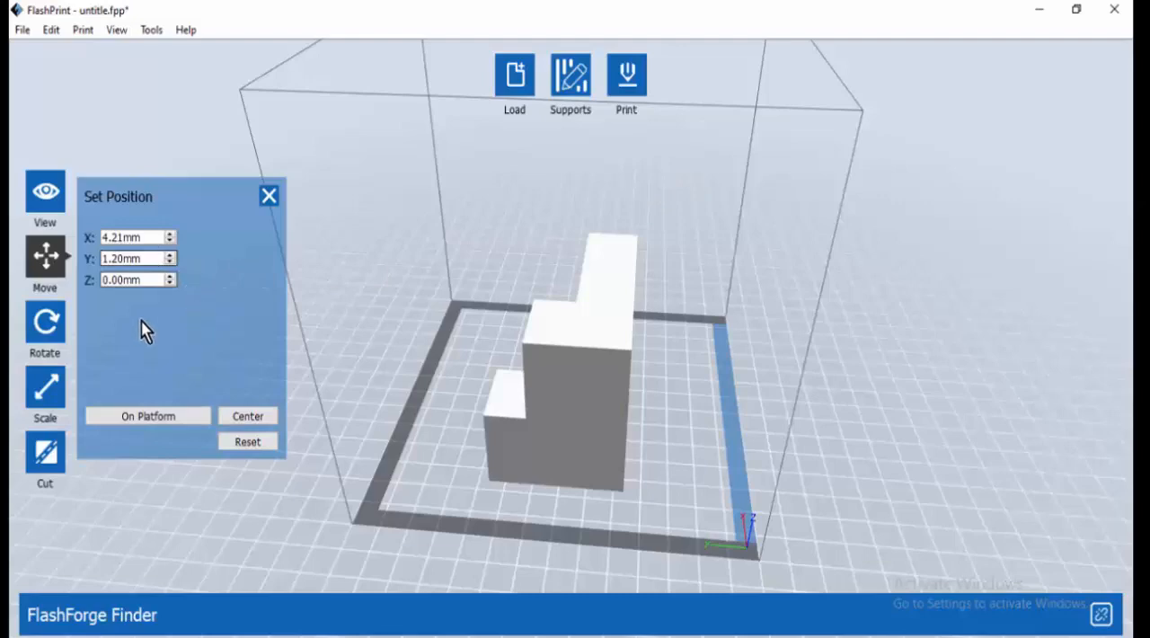
Center the model on the build area, place it on the platform, and check its underside
click(248, 416)
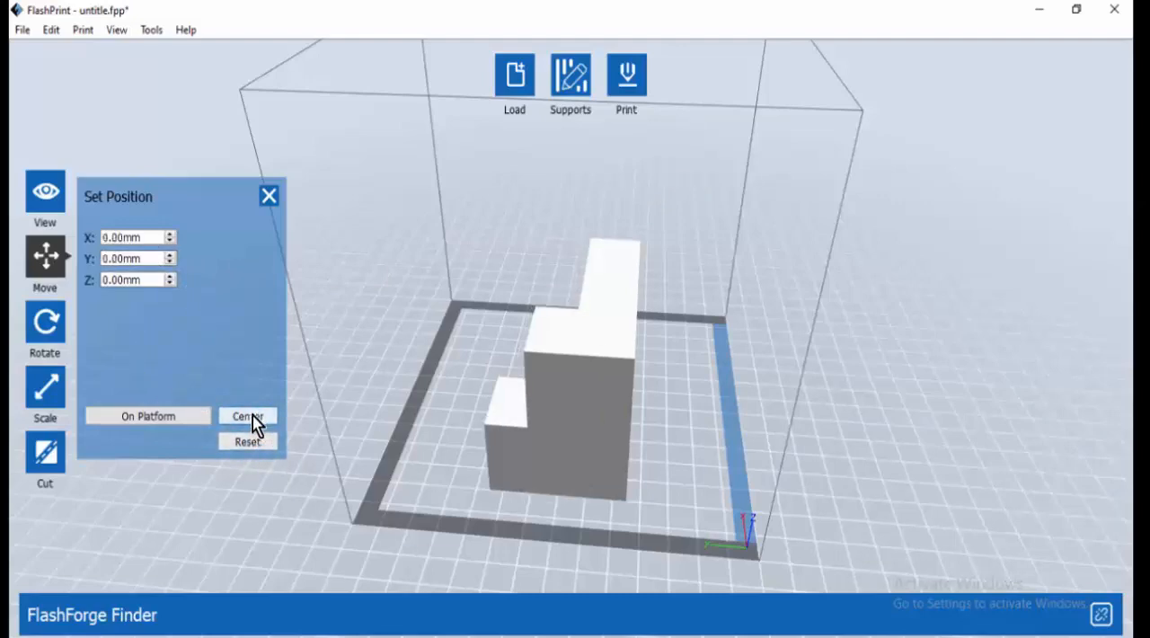
click(173, 421)
drag(462, 517, 468, 386)
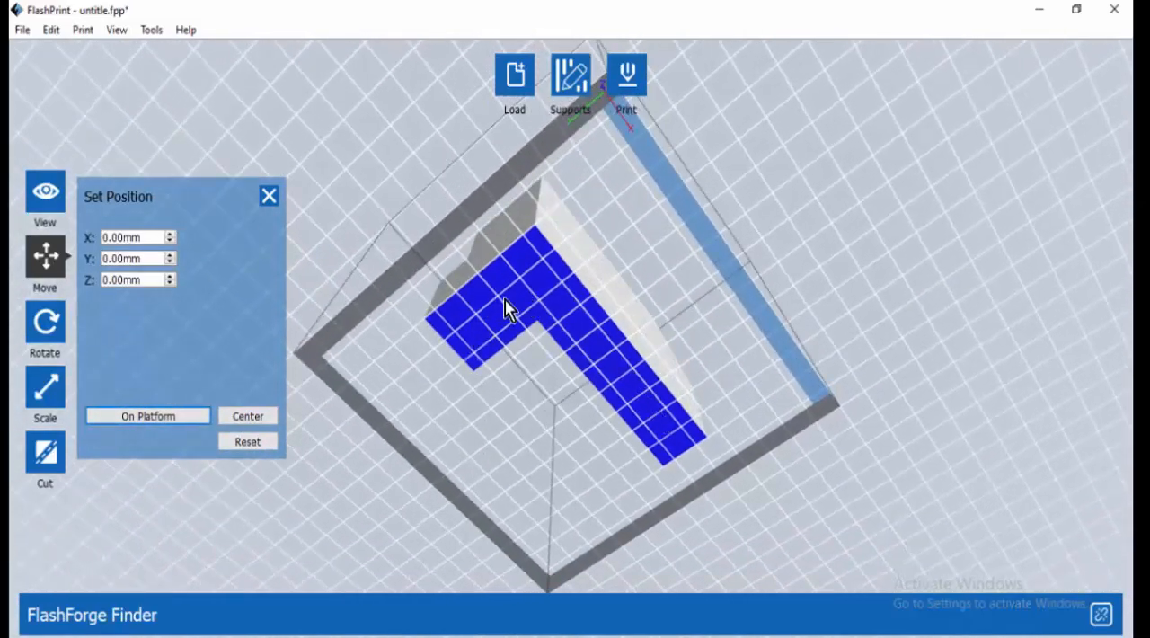
right_drag(527, 307, 565, 399)
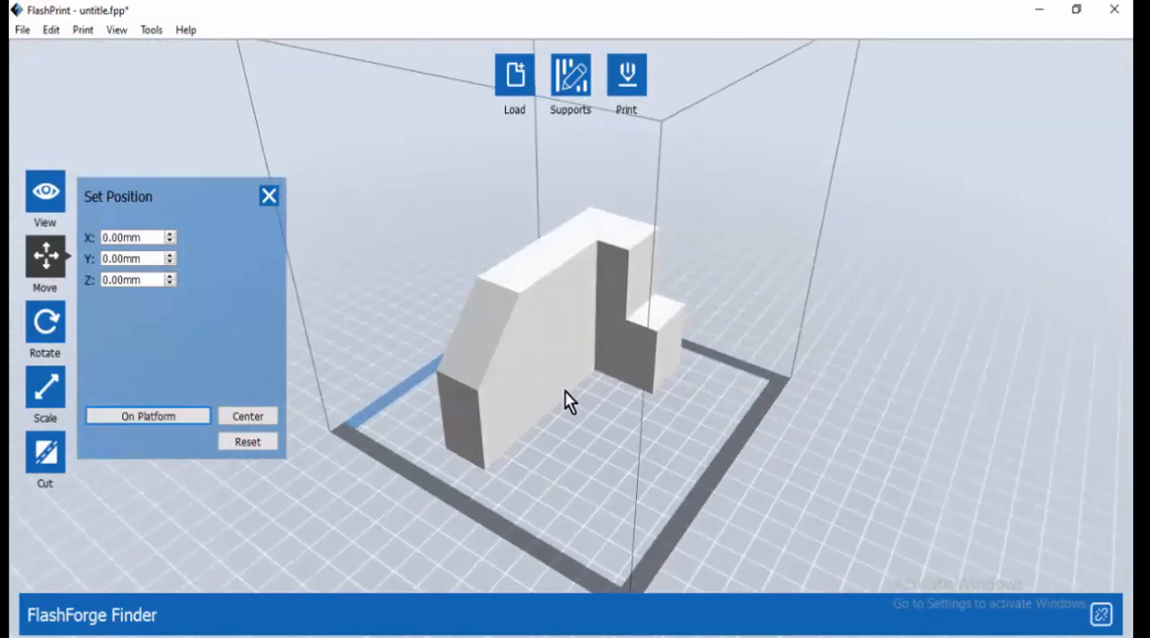
Rotate the model +90° about the X axis and set it back down on the platform
click(54, 330)
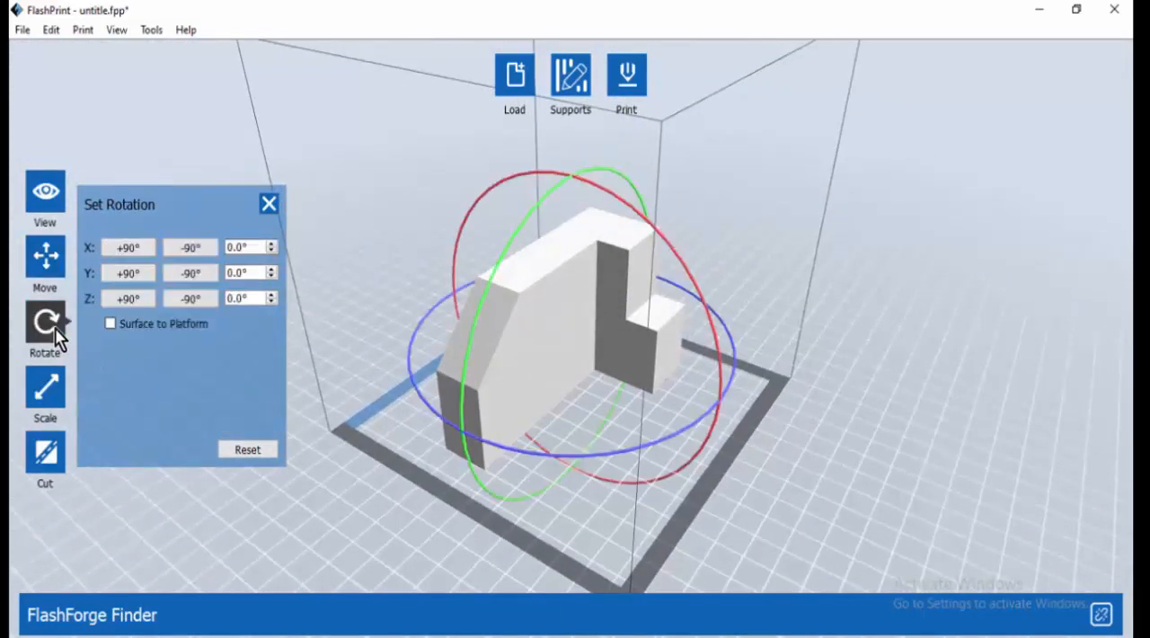
click(128, 248)
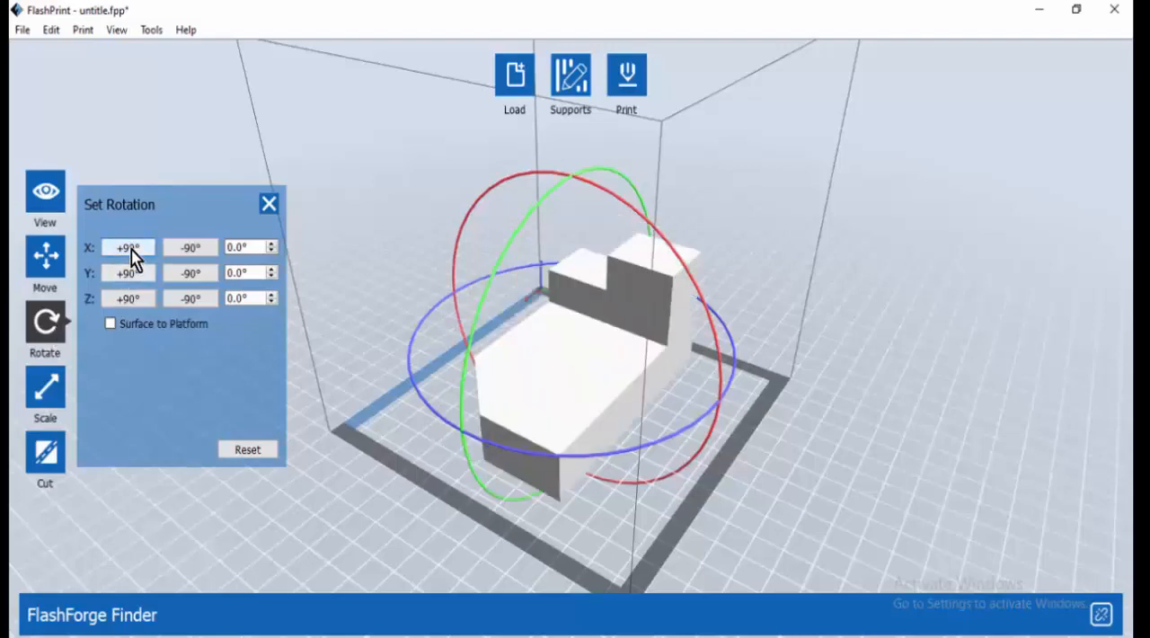
drag(634, 530, 505, 453)
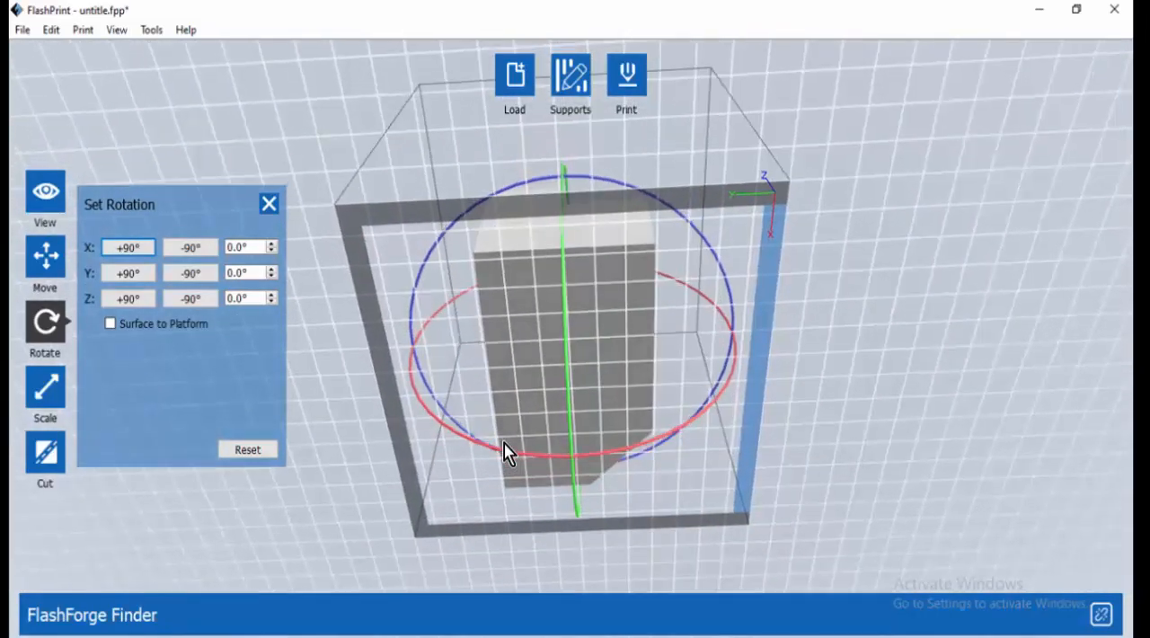
click(45, 260)
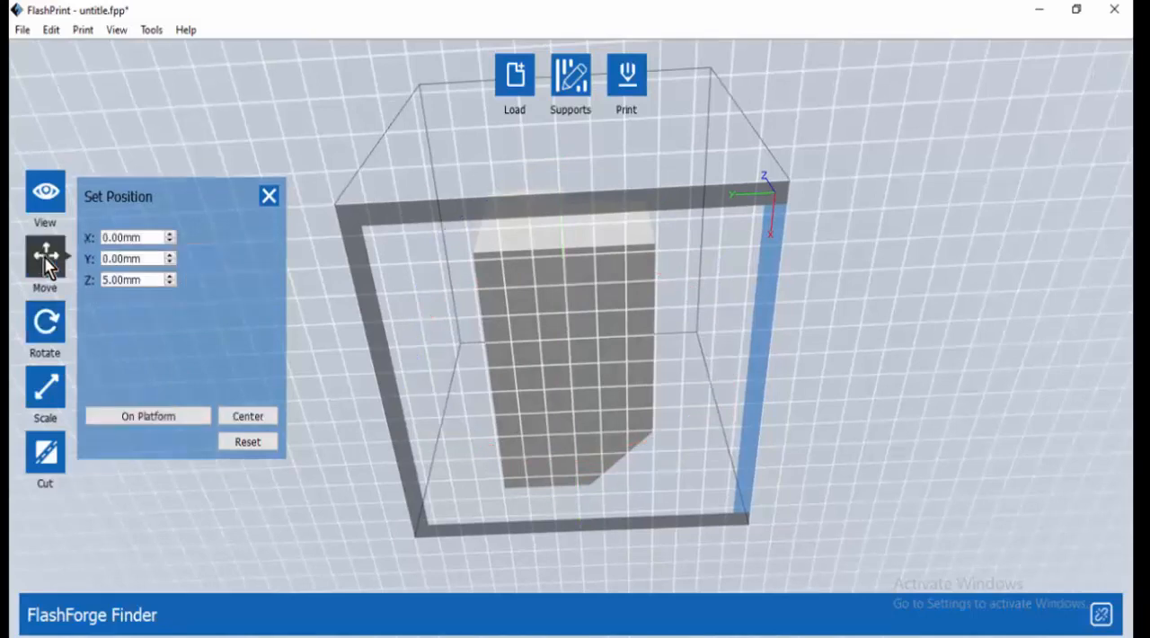
click(185, 418)
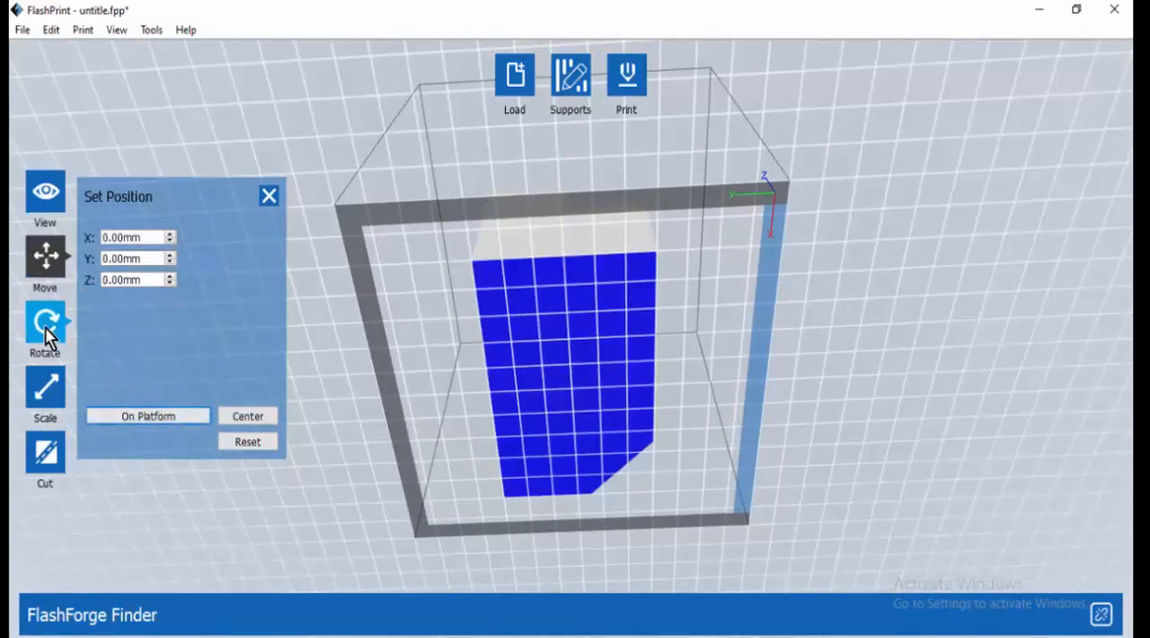
drag(488, 351, 344, 431)
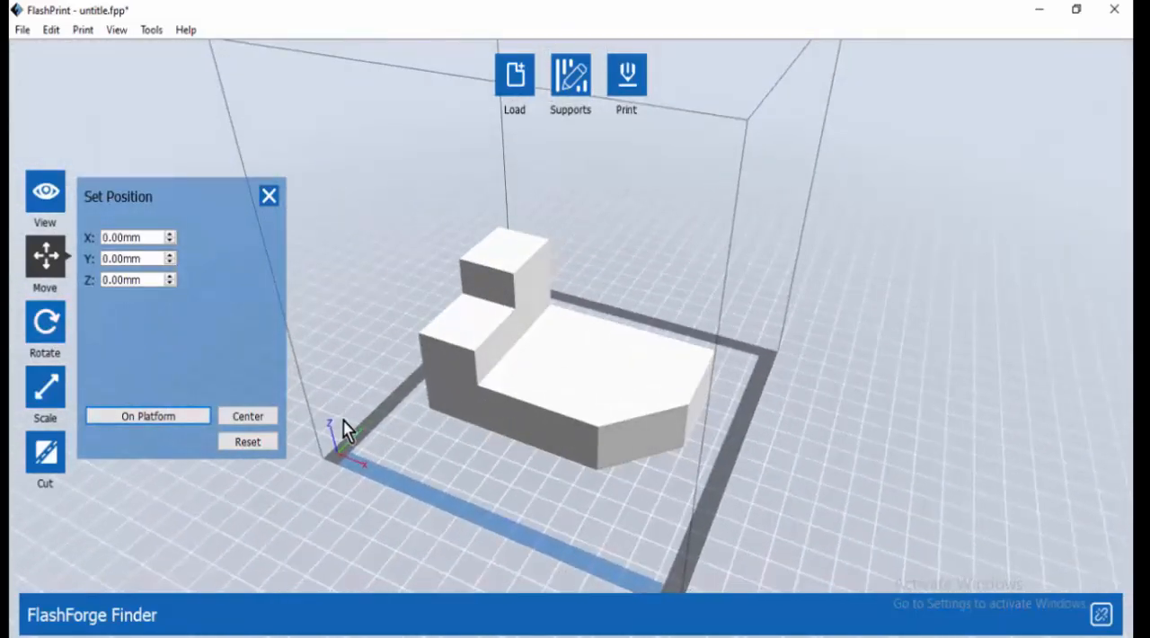
Scale the model uniformly to 60% and close the dimension settings
click(52, 385)
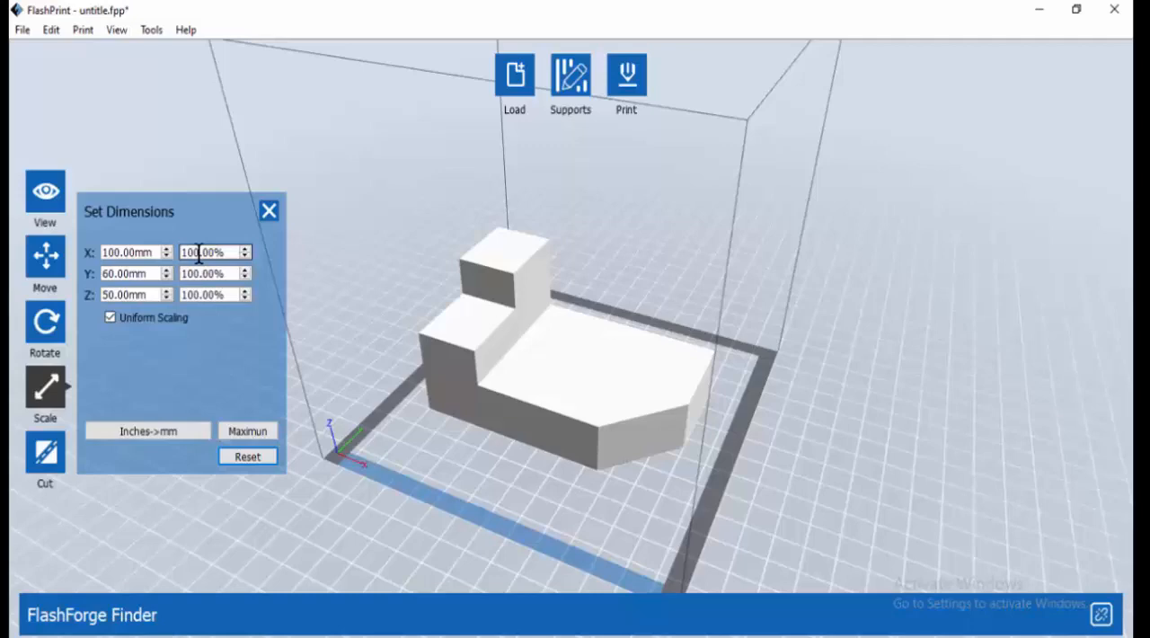
double_click(199, 252)
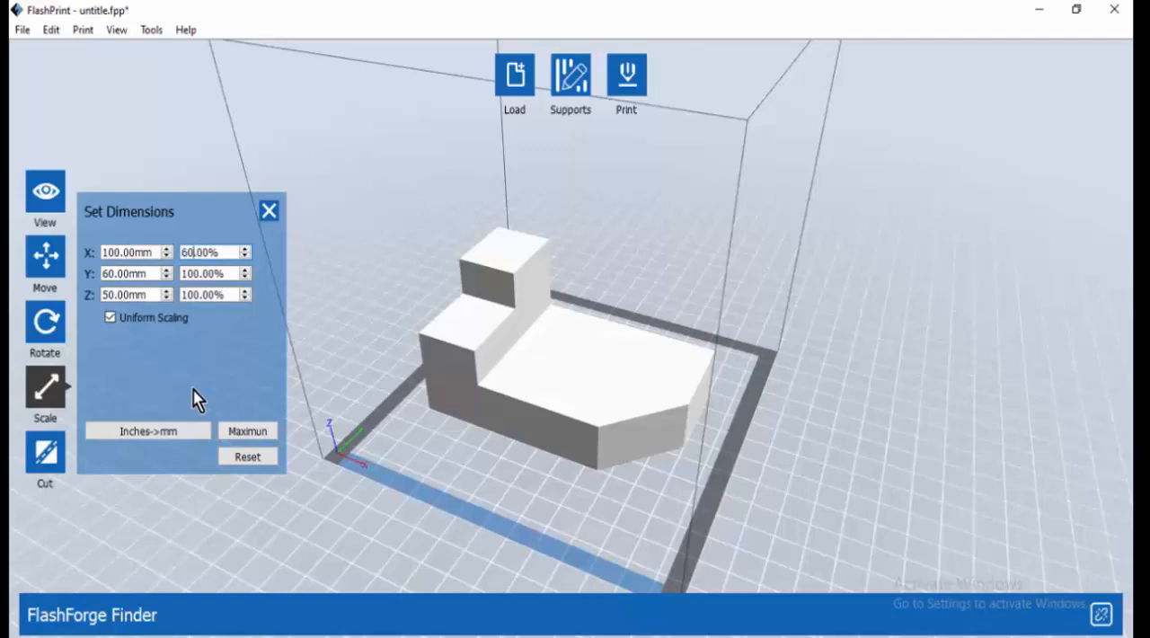
key(Return)
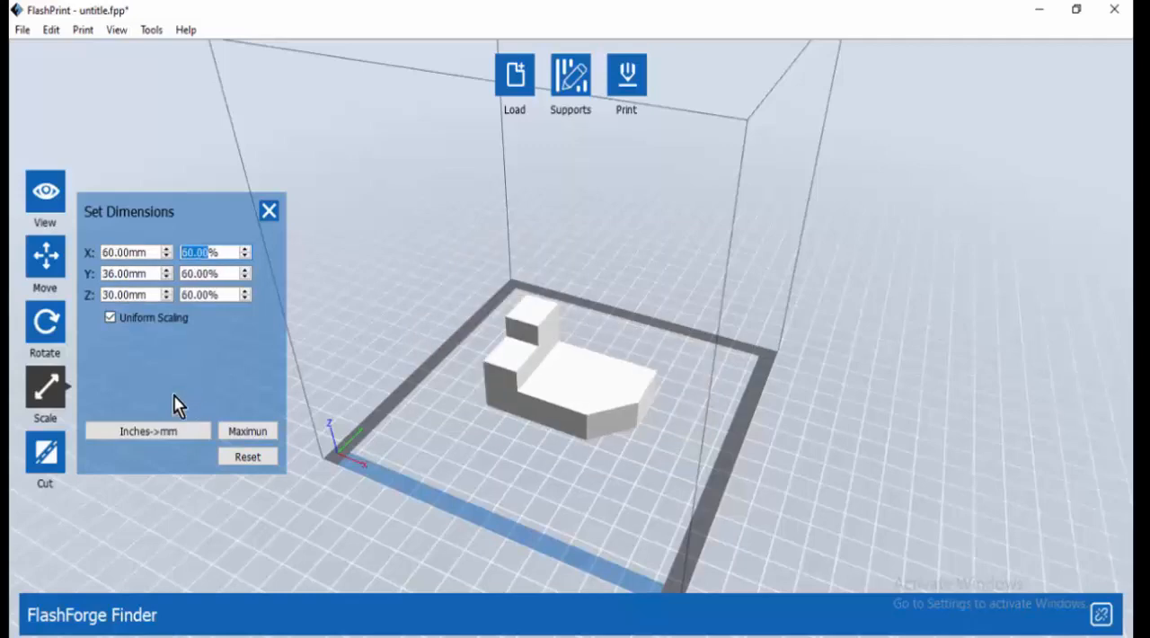
drag(698, 456, 611, 503)
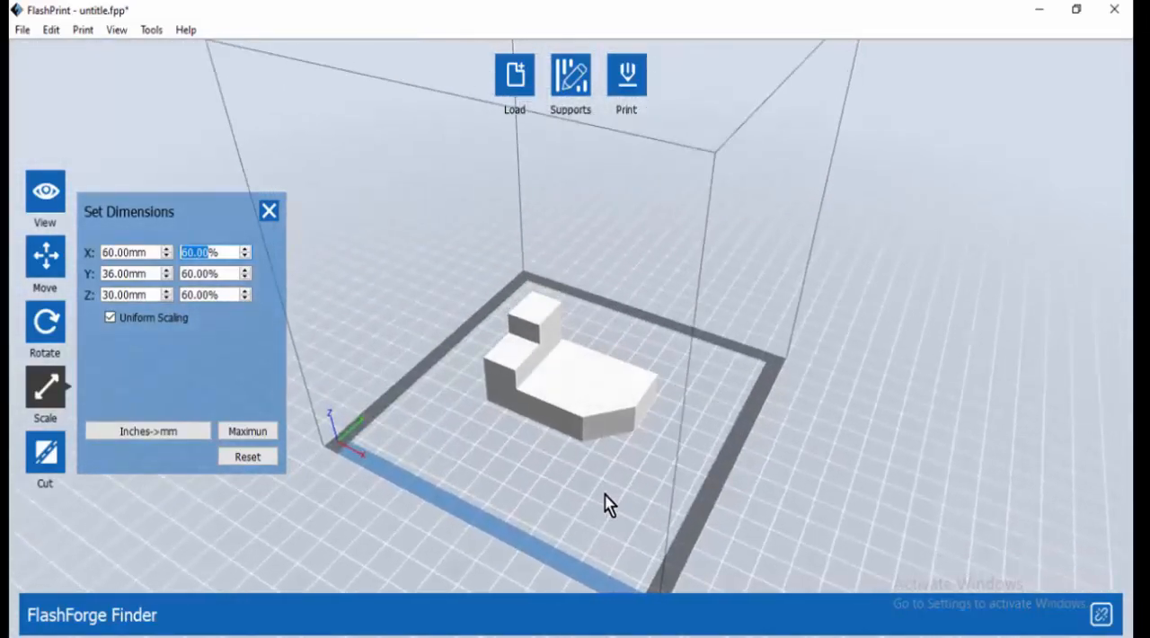
click(270, 216)
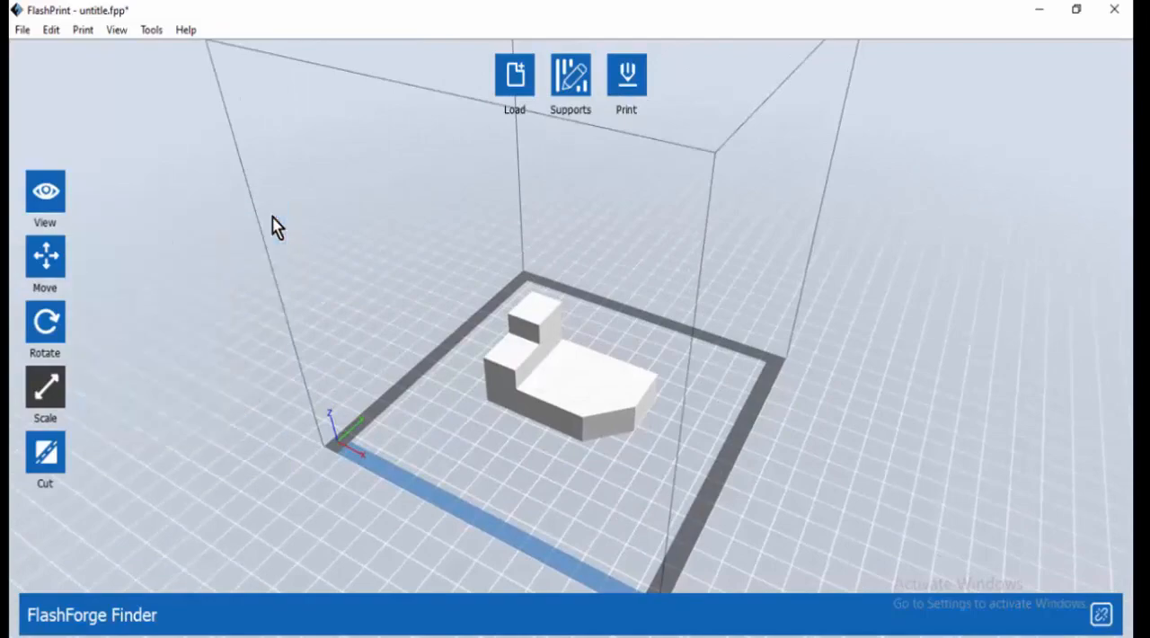
mouse_move(634, 474)
mouse_down()
mouse_move(588, 456)
mouse_move(516, 452)
mouse_move(428, 386)
mouse_move(326, 448)
mouse_move(306, 476)
mouse_move(380, 503)
mouse_move(534, 439)
mouse_move(608, 436)
mouse_move(675, 471)
mouse_move(605, 483)
mouse_move(618, 492)
mouse_move(621, 475)
mouse_up()
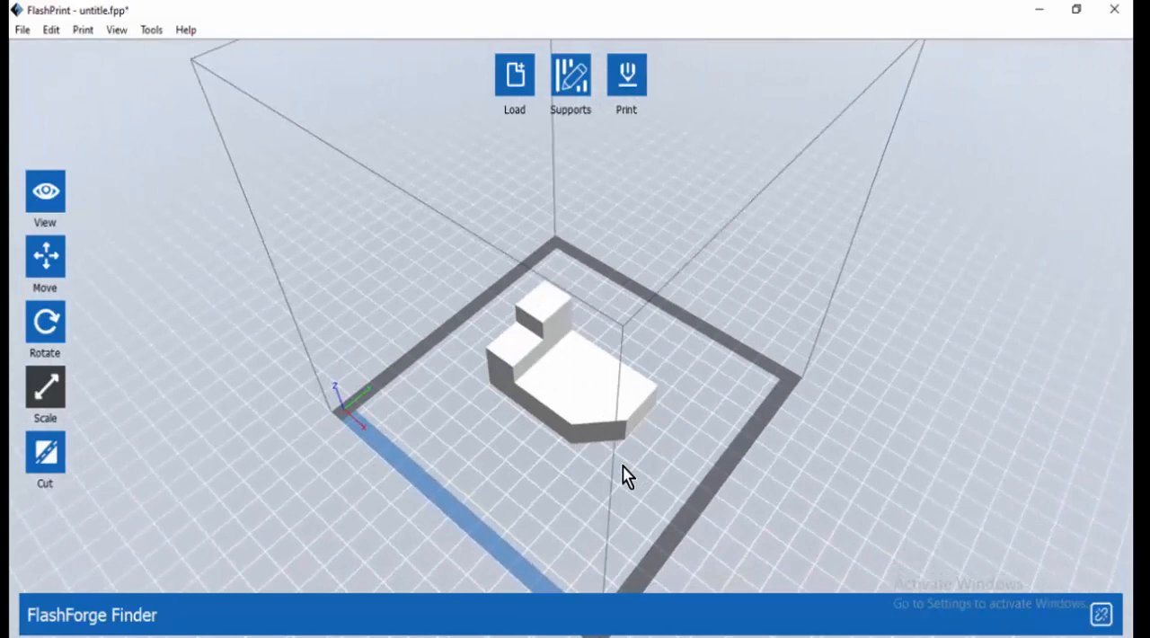
Open the print settings and set the layer height to 0.2 mm
click(633, 86)
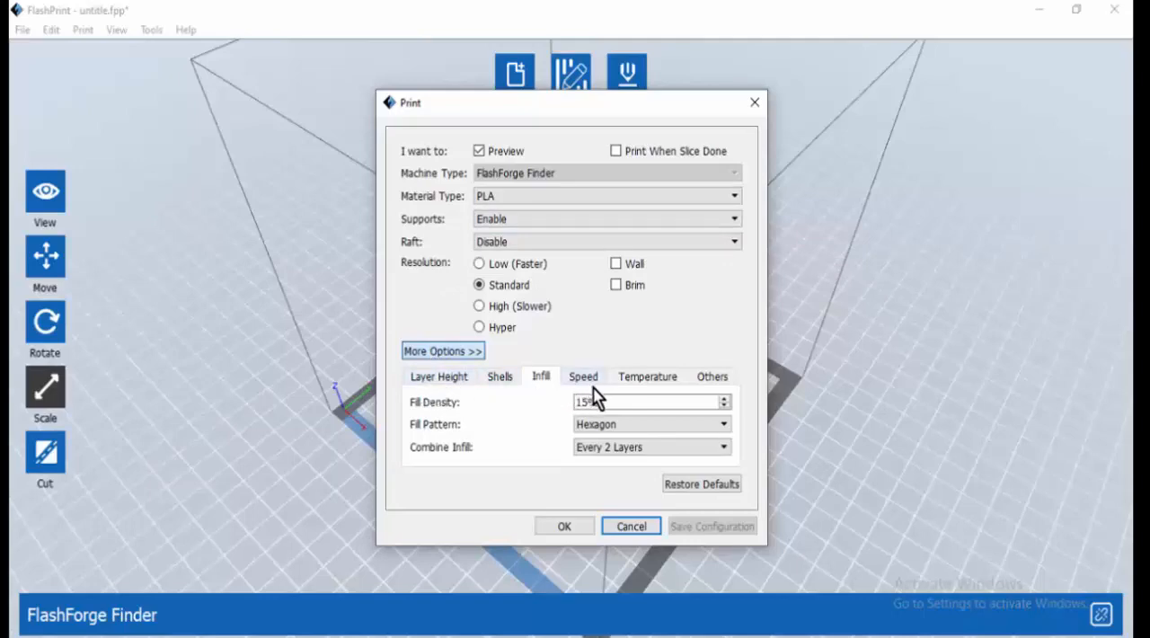
click(444, 378)
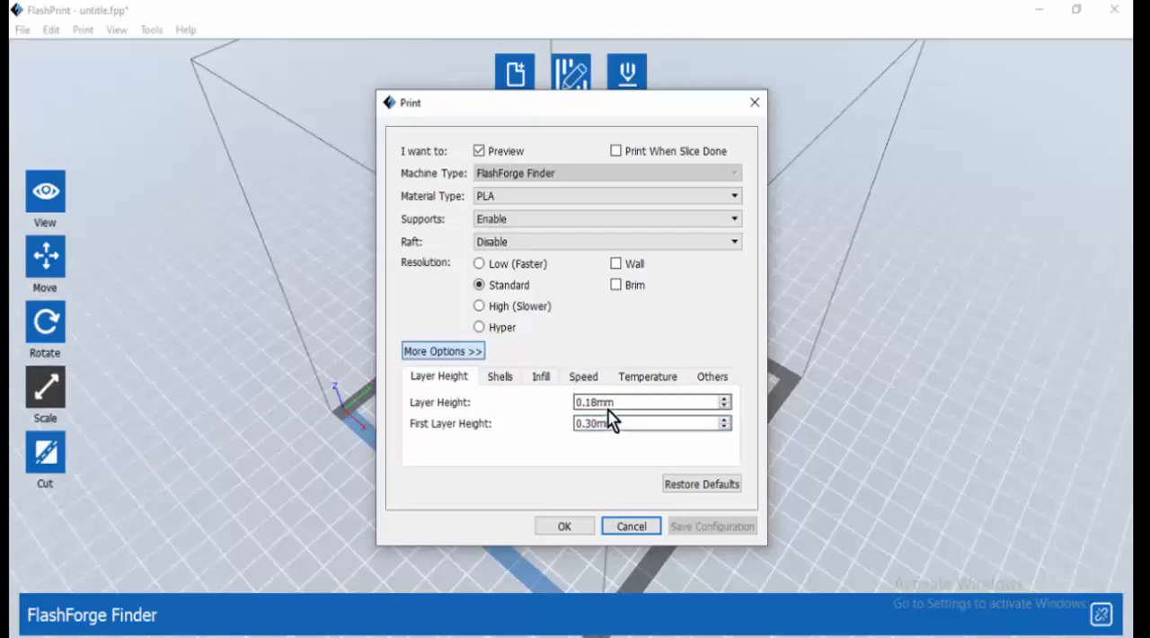
mouse_move(599, 406)
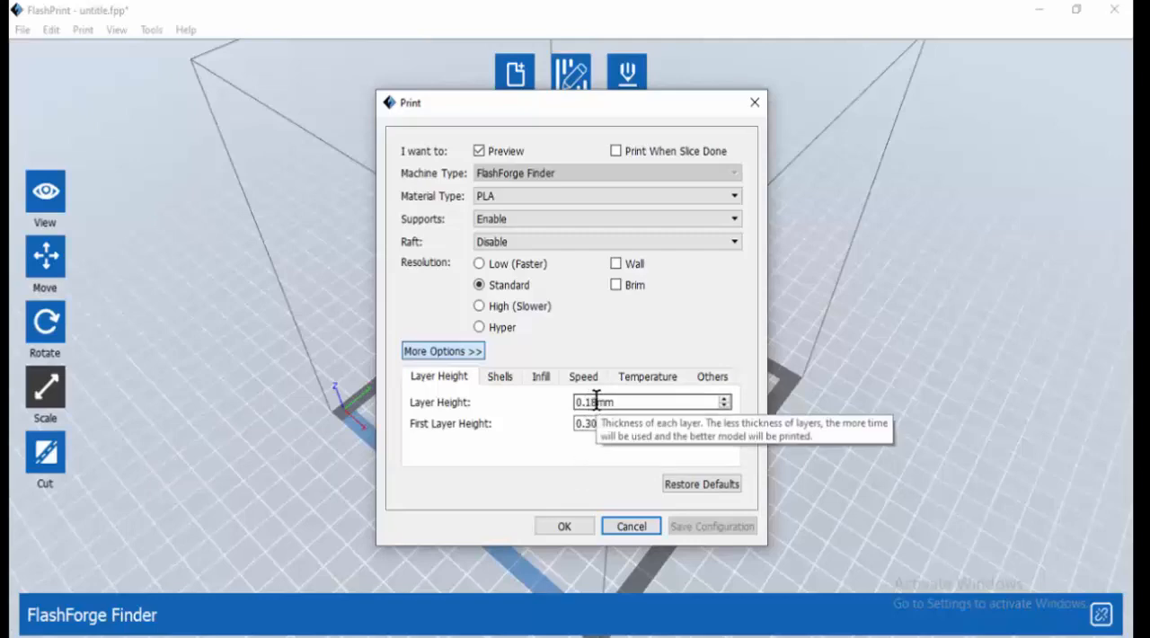
drag(596, 401, 546, 407)
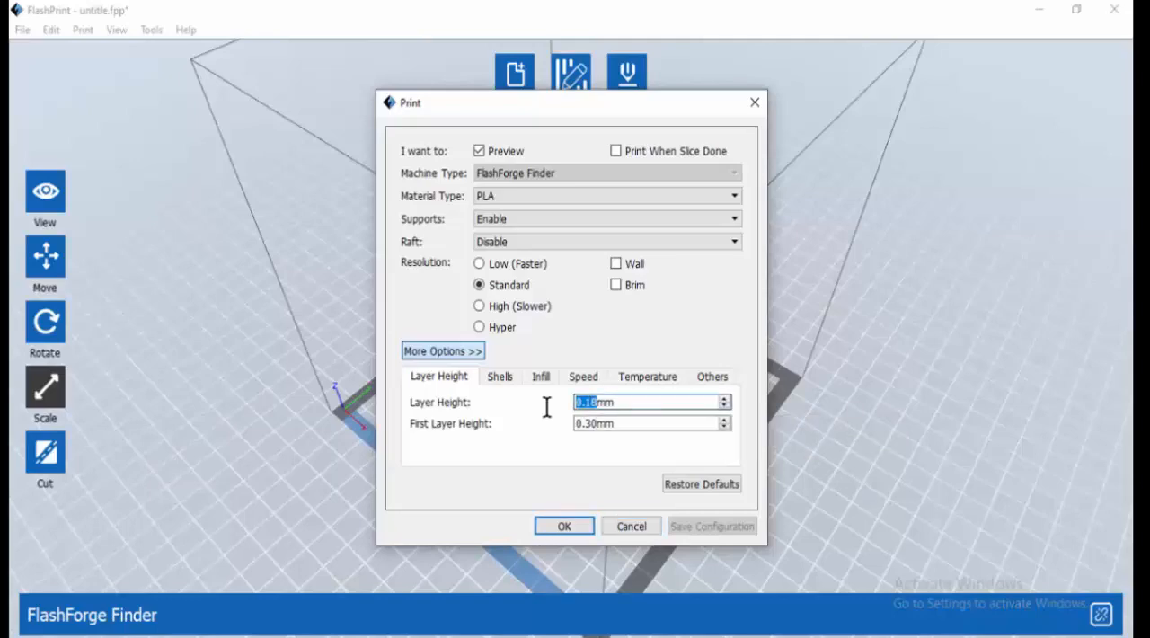
text(0.2)
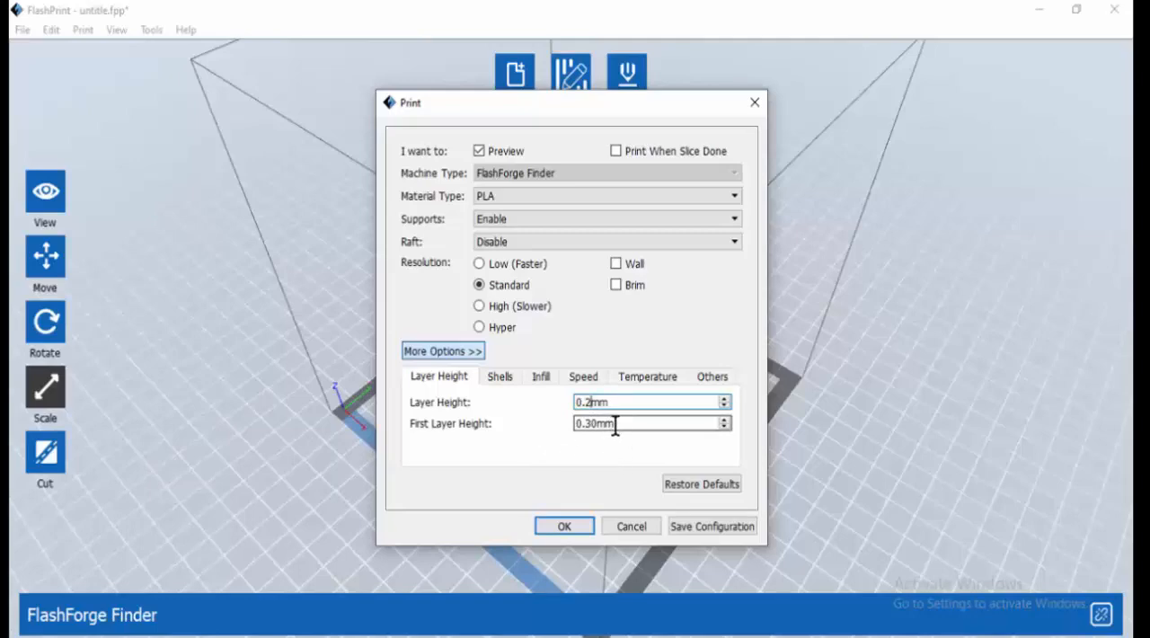
mouse_move(616, 425)
Examine the shell settings for perimeter shells and top solid layers
click(500, 377)
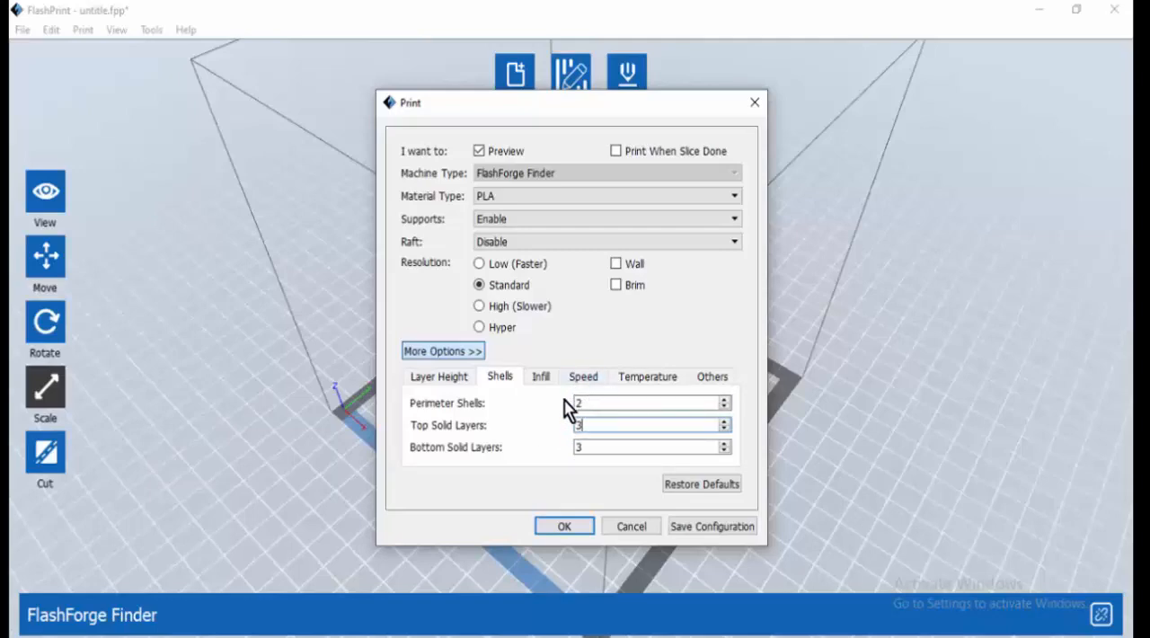
click(583, 402)
click(585, 424)
Choose the Hexagon fill pattern in the infill settings and check what the Combine Infill option does
click(540, 377)
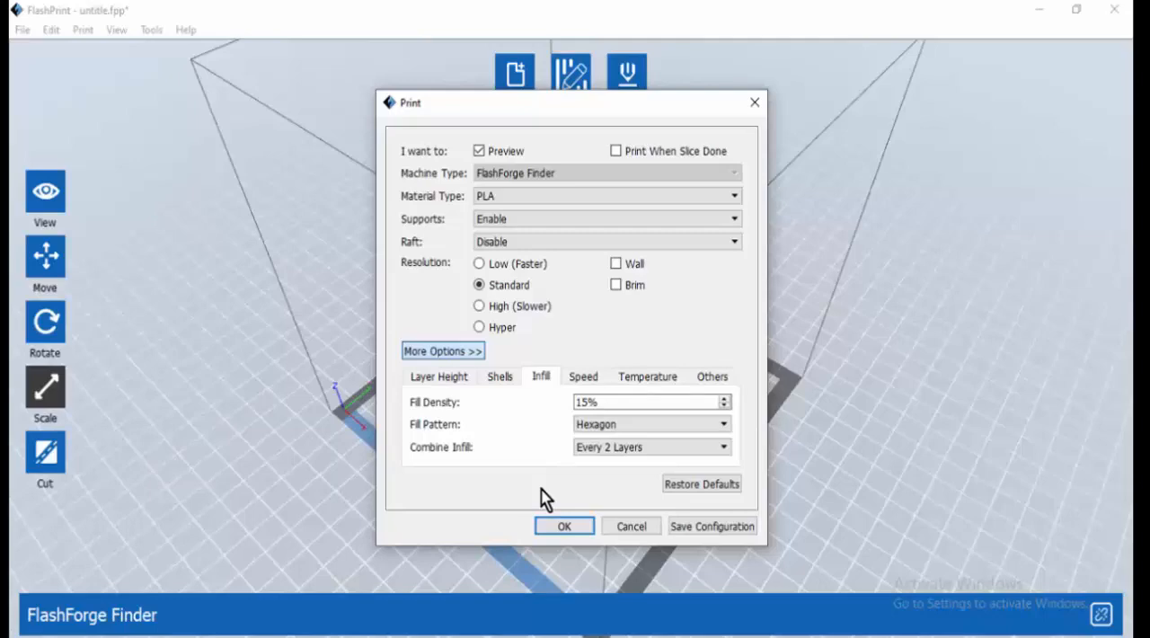
click(595, 427)
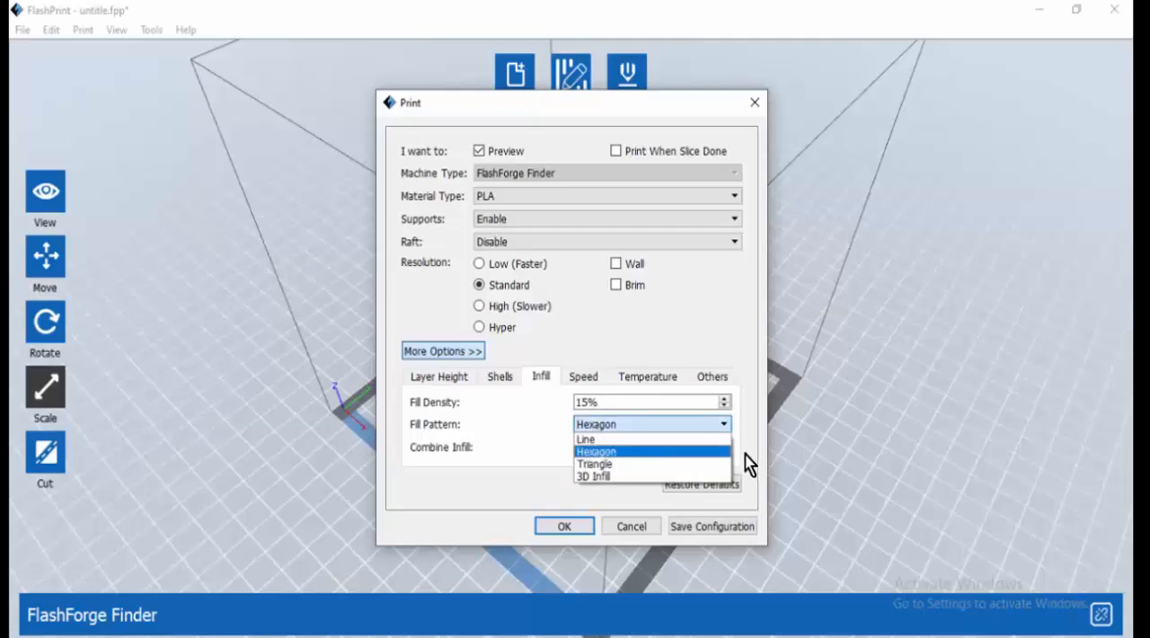
click(661, 452)
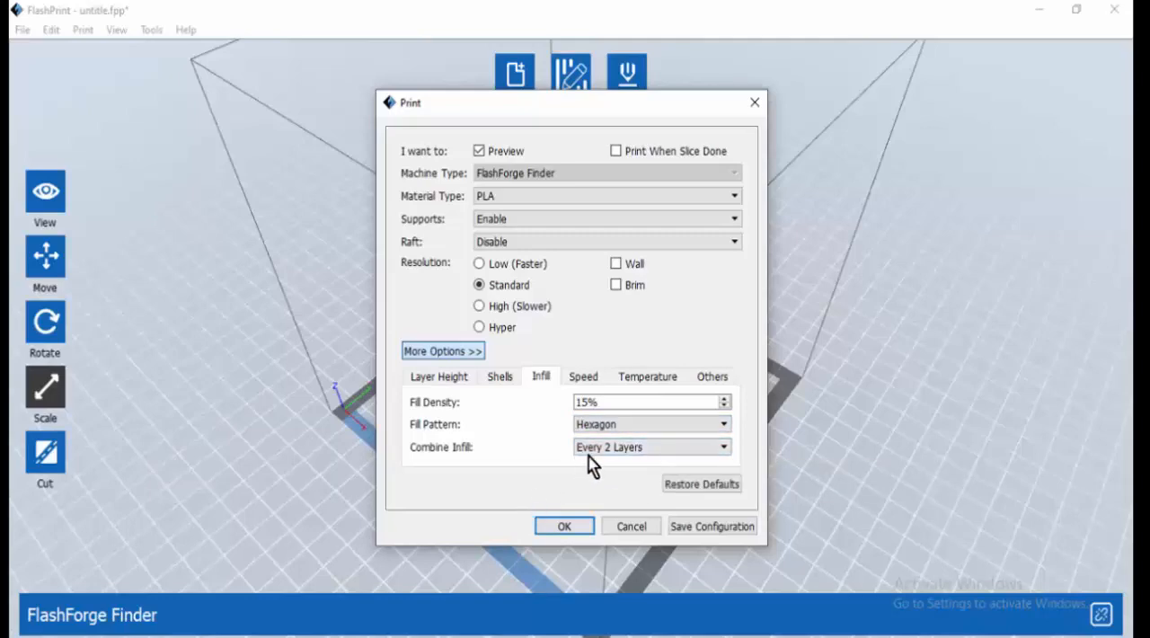
mouse_move(596, 464)
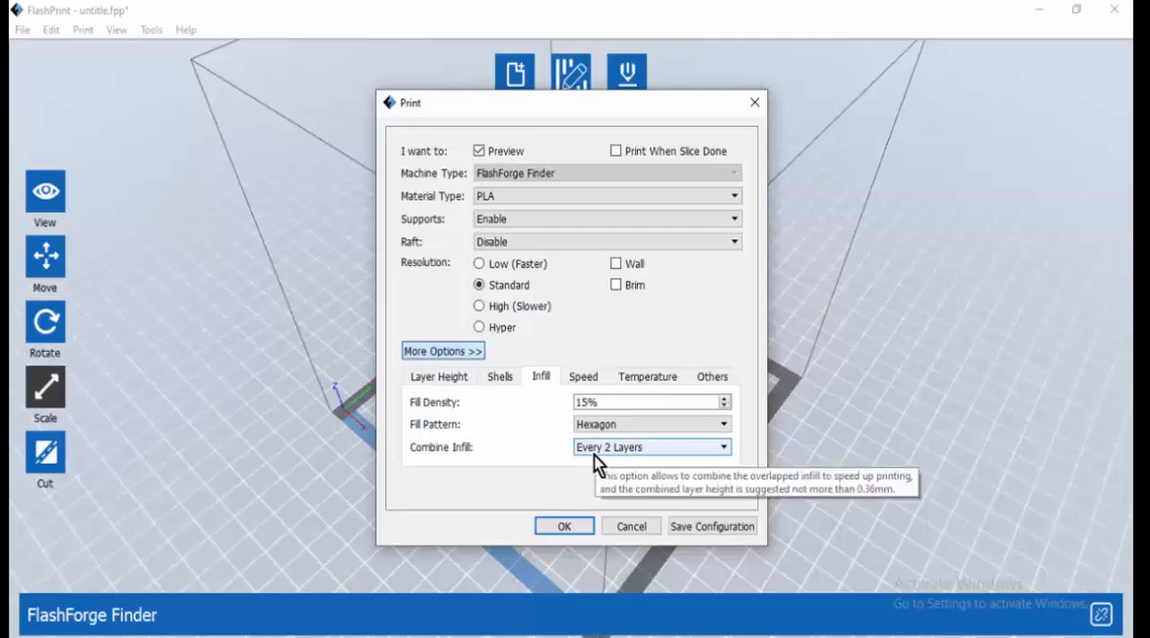
Examine the print speed, travel speed and extruder temperature settings, and review the infill, shell and layer height settings again
click(583, 377)
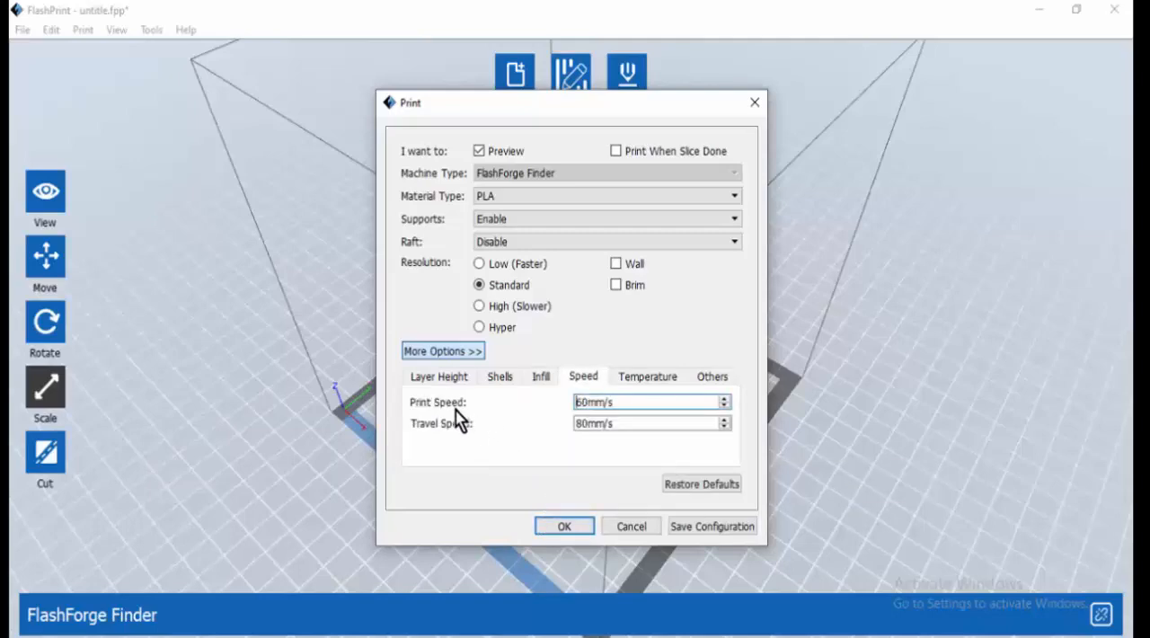
mouse_move(456, 417)
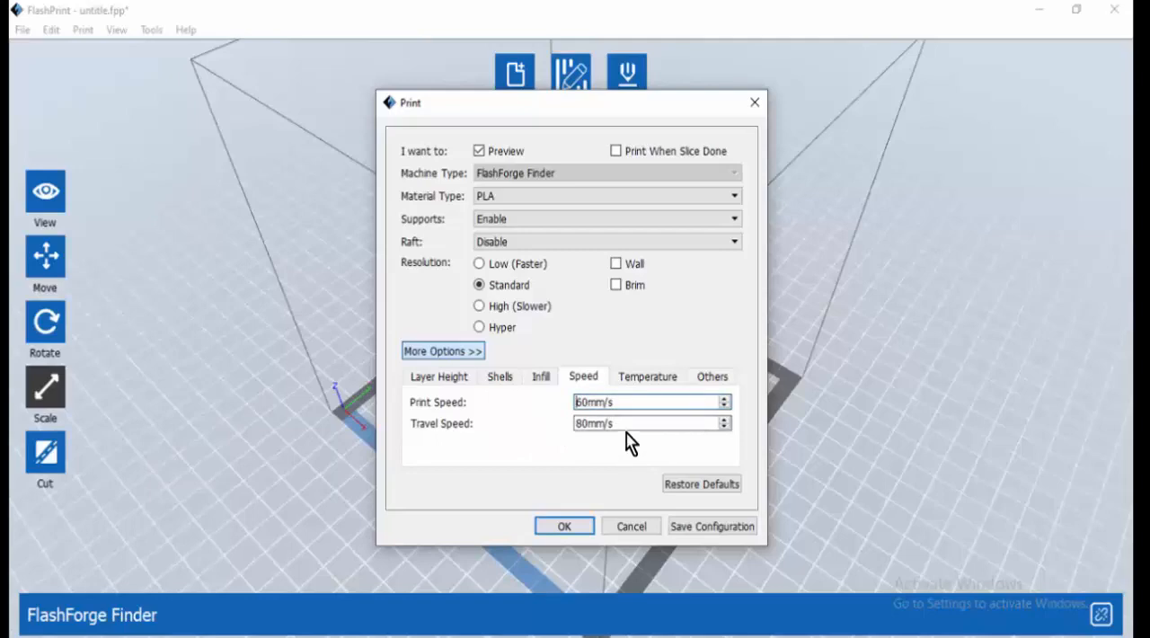
click(647, 386)
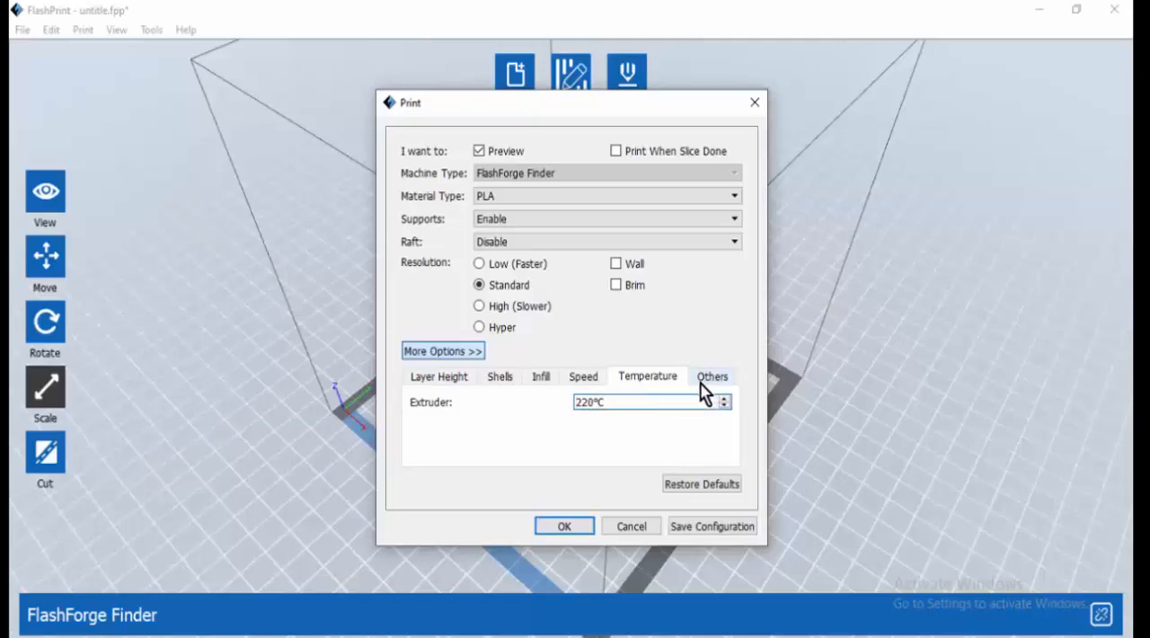
click(584, 385)
click(532, 387)
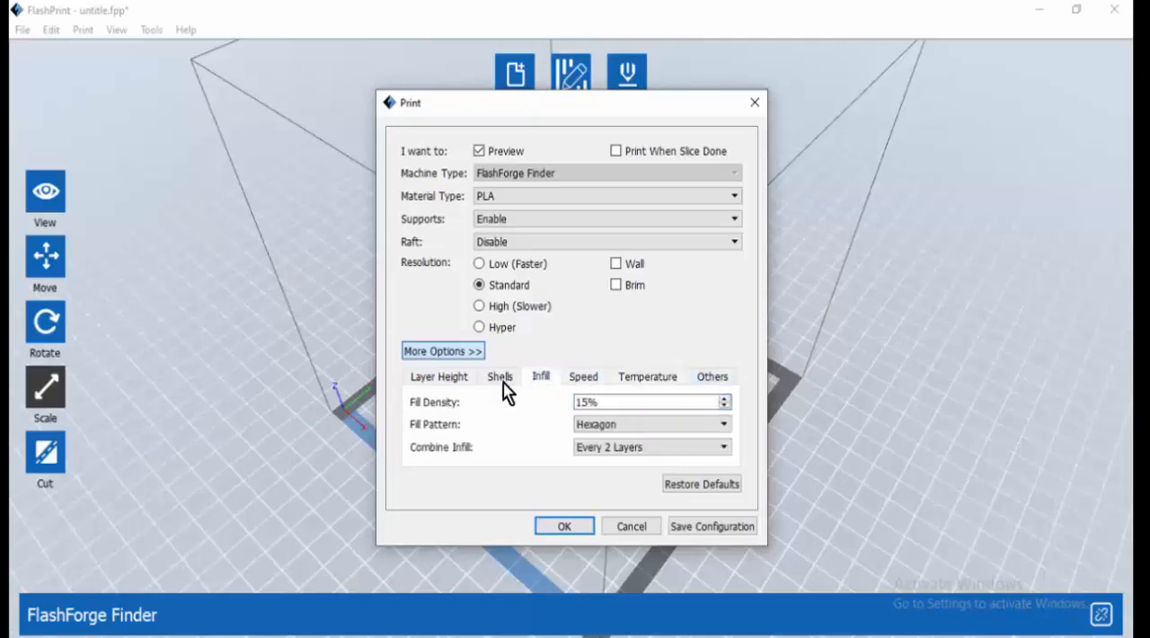
click(503, 386)
click(456, 384)
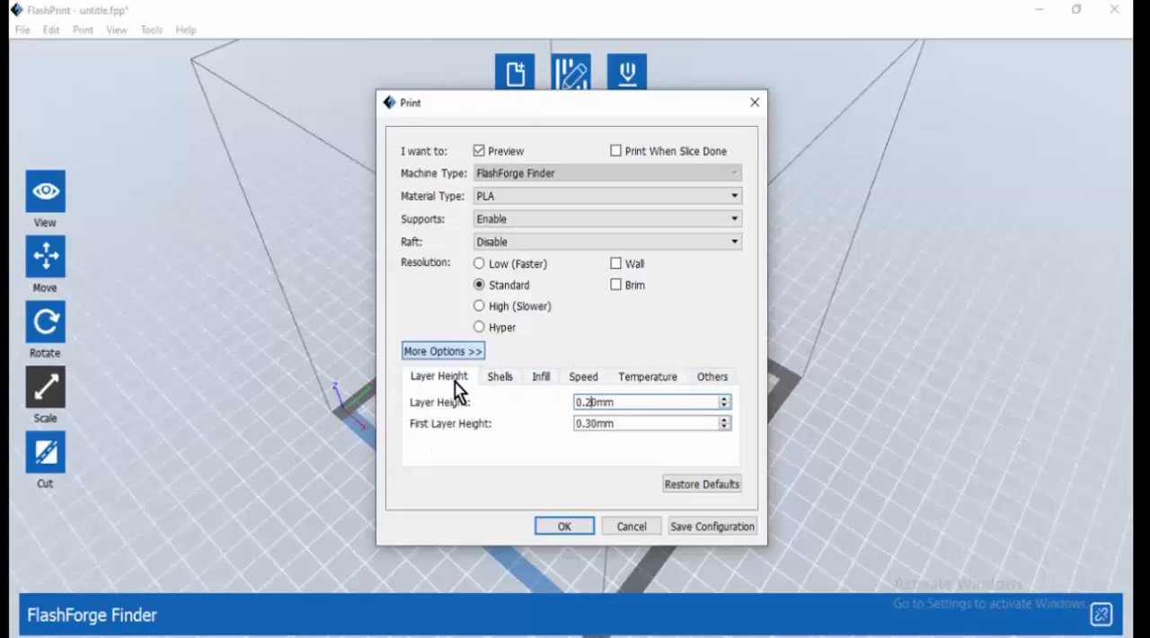
Accept the print settings and slice the model, saving it as 3d Model.gx on the Desktop and replacing the existing file
click(564, 528)
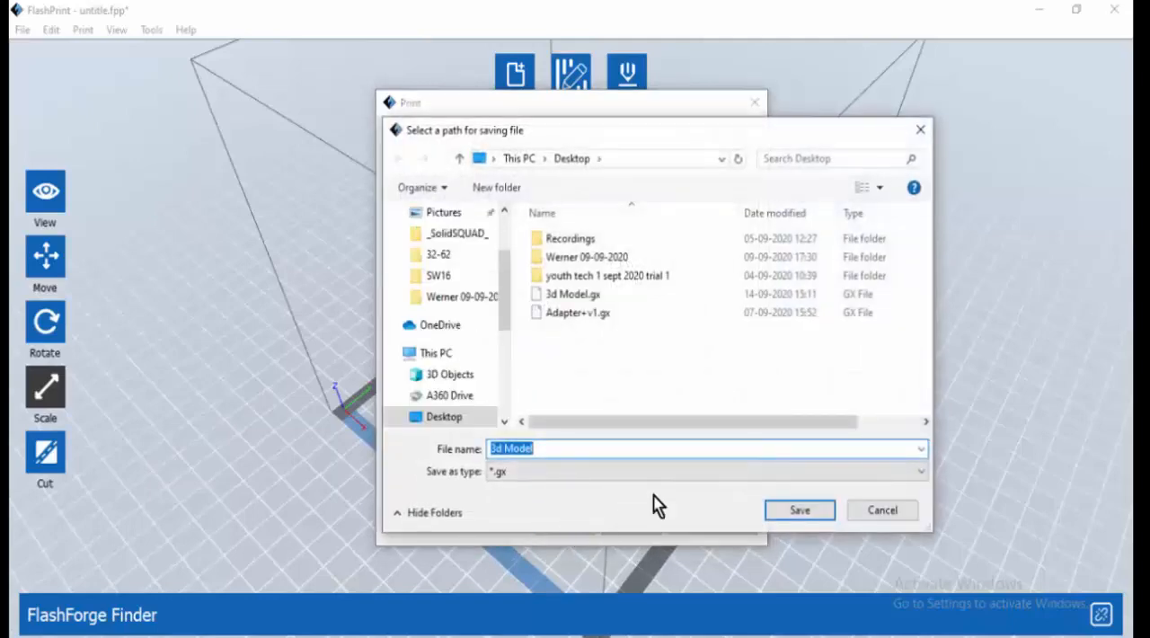
click(800, 511)
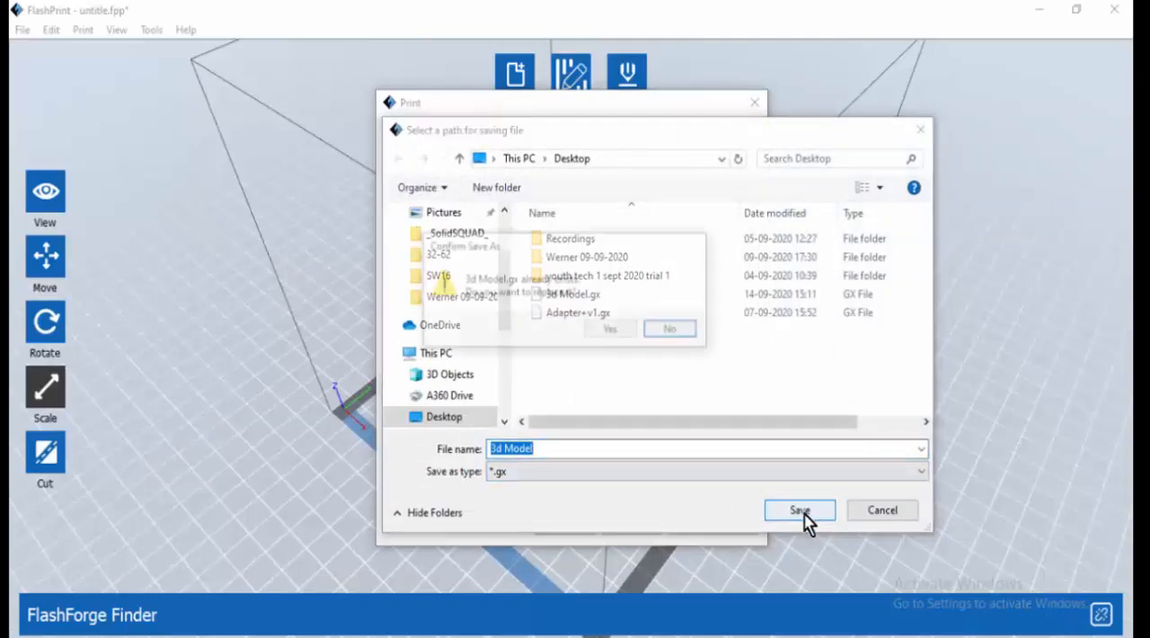
click(611, 329)
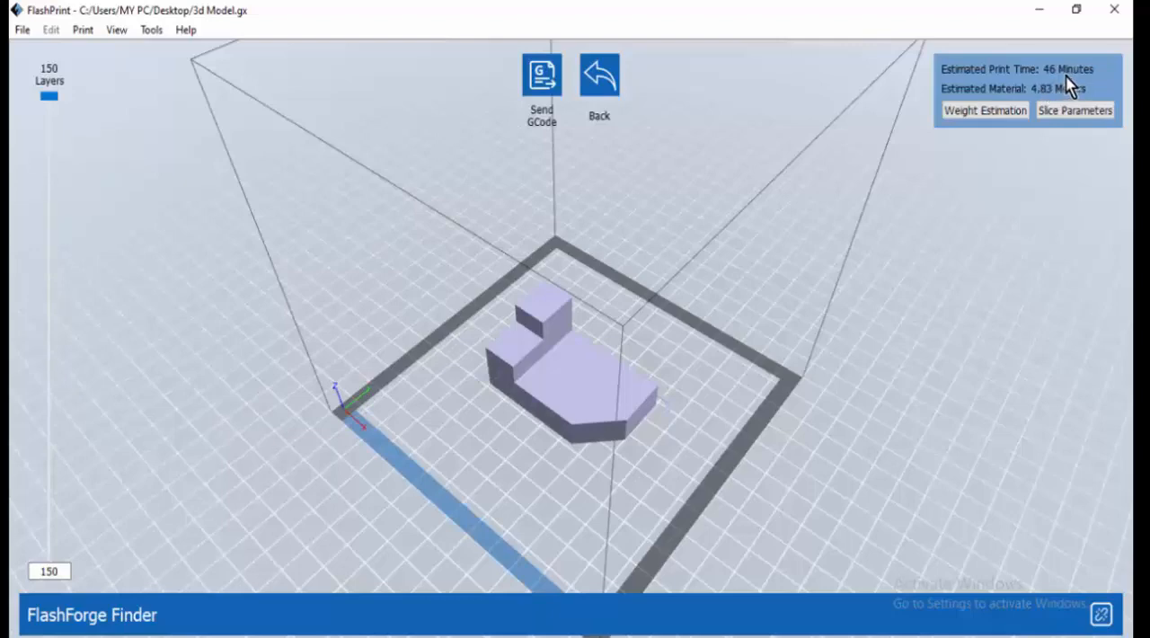
Inspect the sliced preview layer by layer, from the hexagon infill at layer 11 down to layer 1 and back up to layer 150
drag(577, 293, 505, 334)
drag(52, 99, 47, 520)
scroll(582, 485, up, 3)
scroll(582, 485, up, 4)
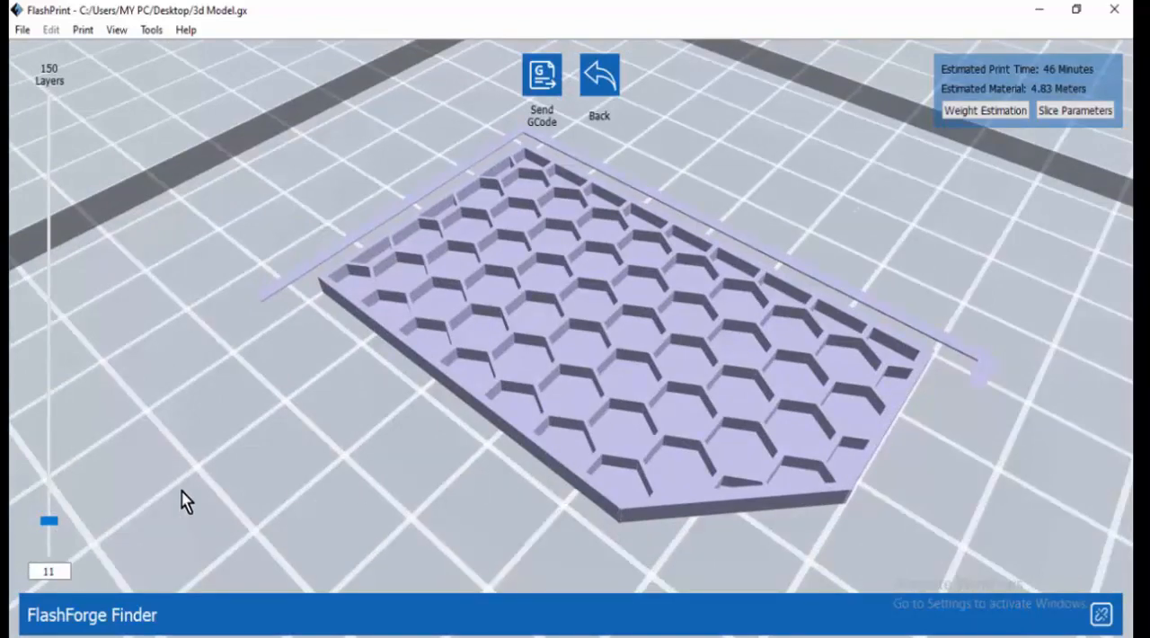
drag(48, 523, 52, 579)
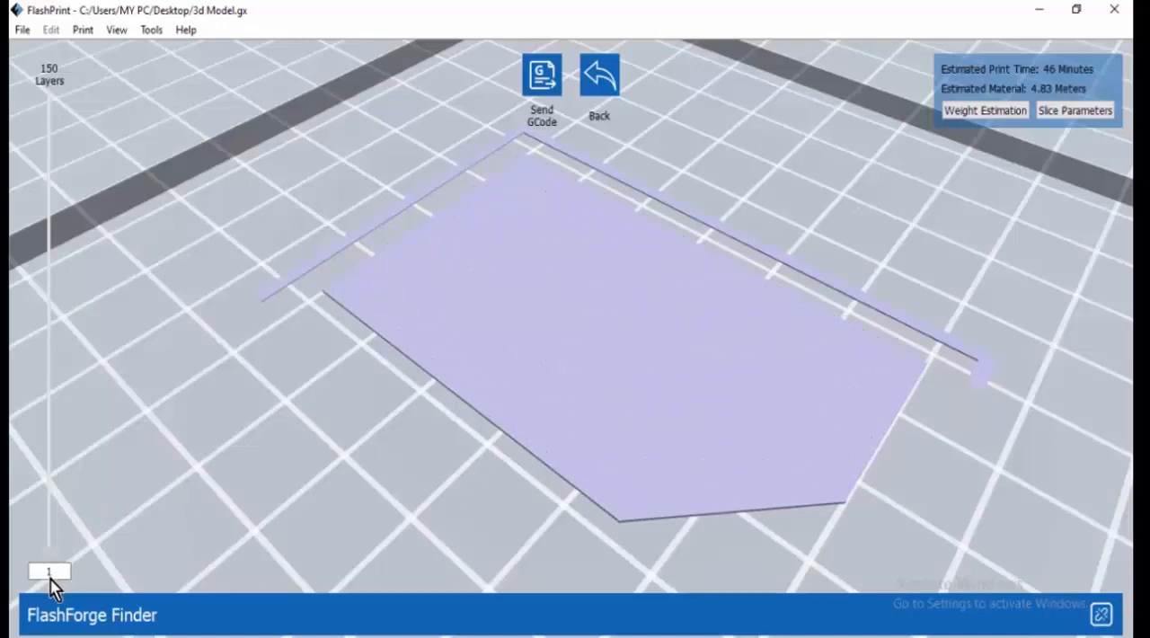
drag(50, 575, 54, 90)
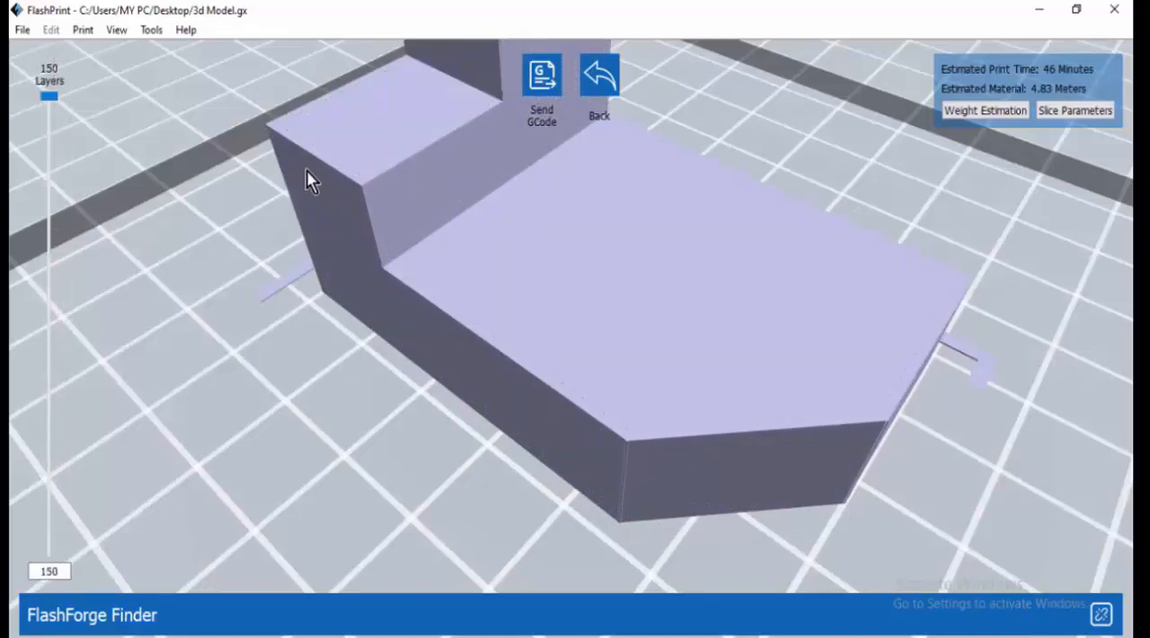
scroll(332, 198, down, 5)
scroll(362, 221, down, 1)
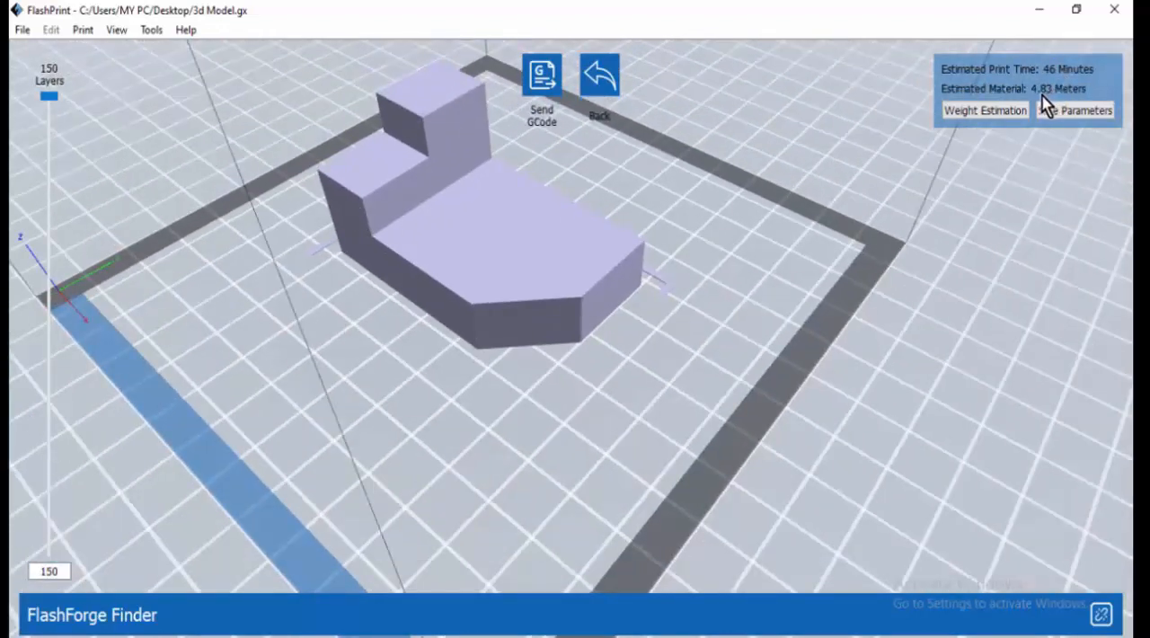
Check the weight estimation of the sliced print, close it, and review the slice parameters beside the model
click(997, 109)
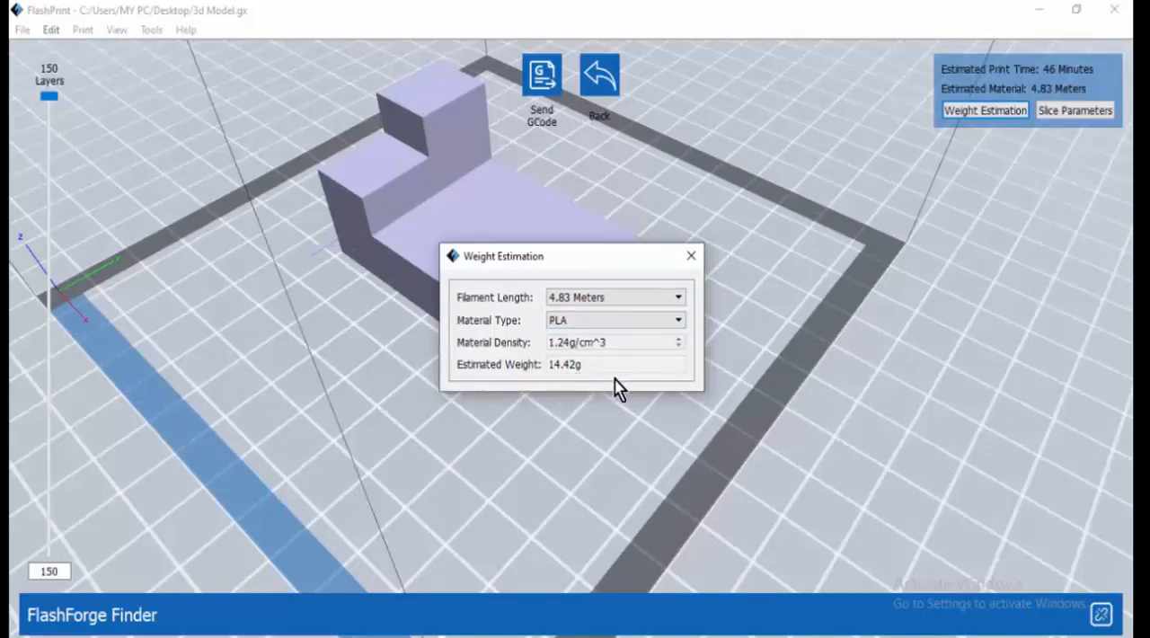
drag(568, 270, 765, 255)
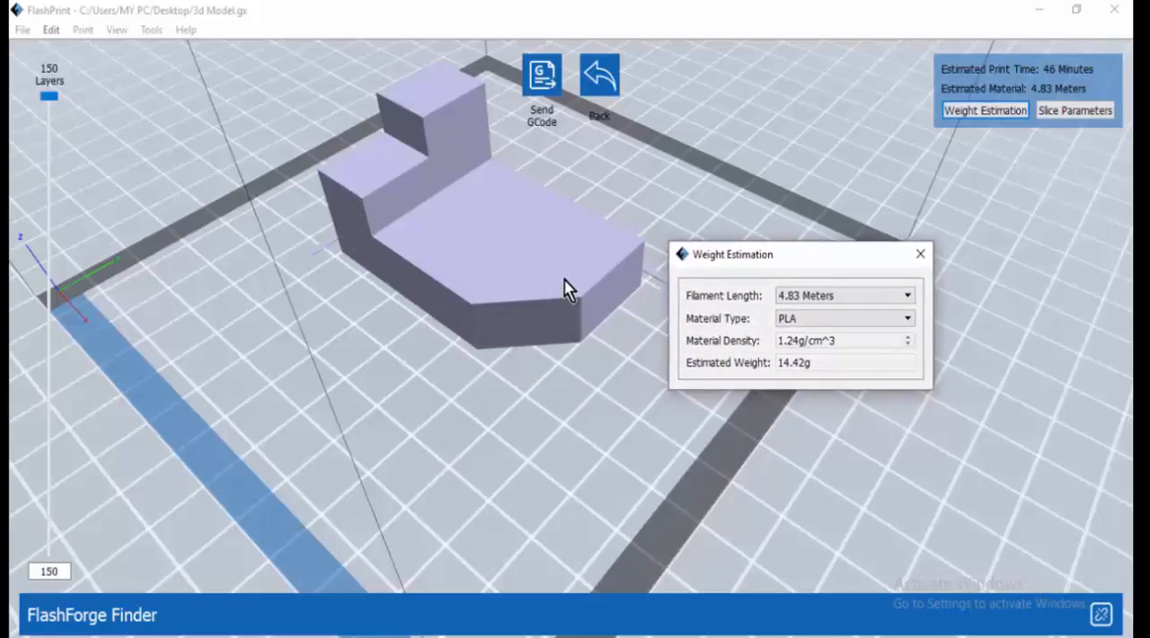
click(920, 256)
click(1052, 109)
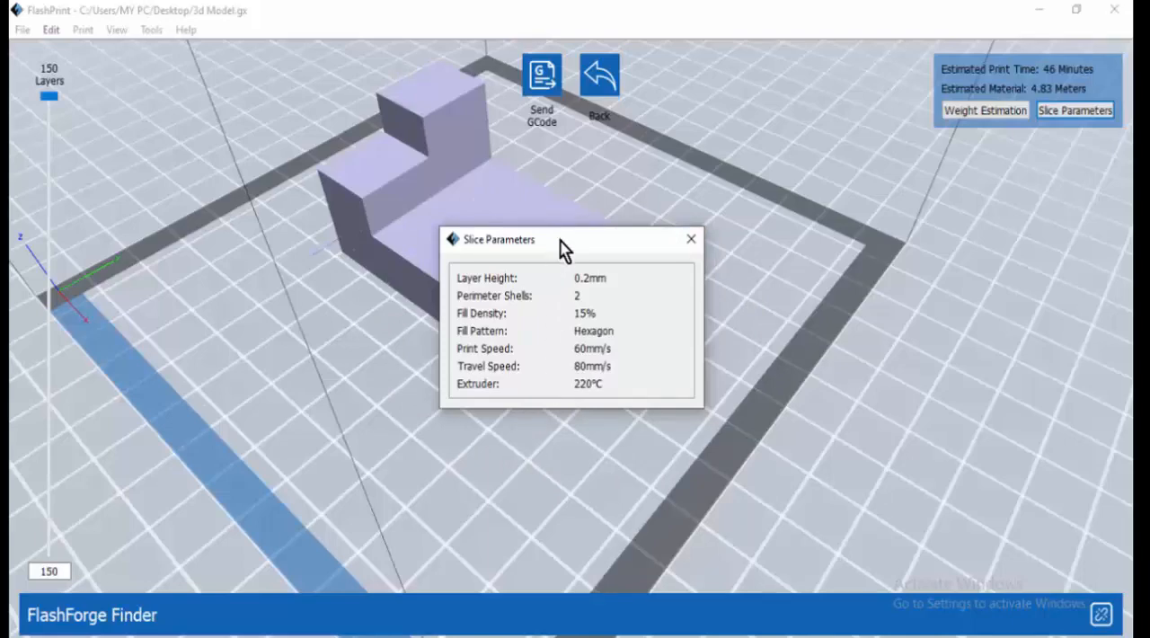
drag(559, 238, 524, 370)
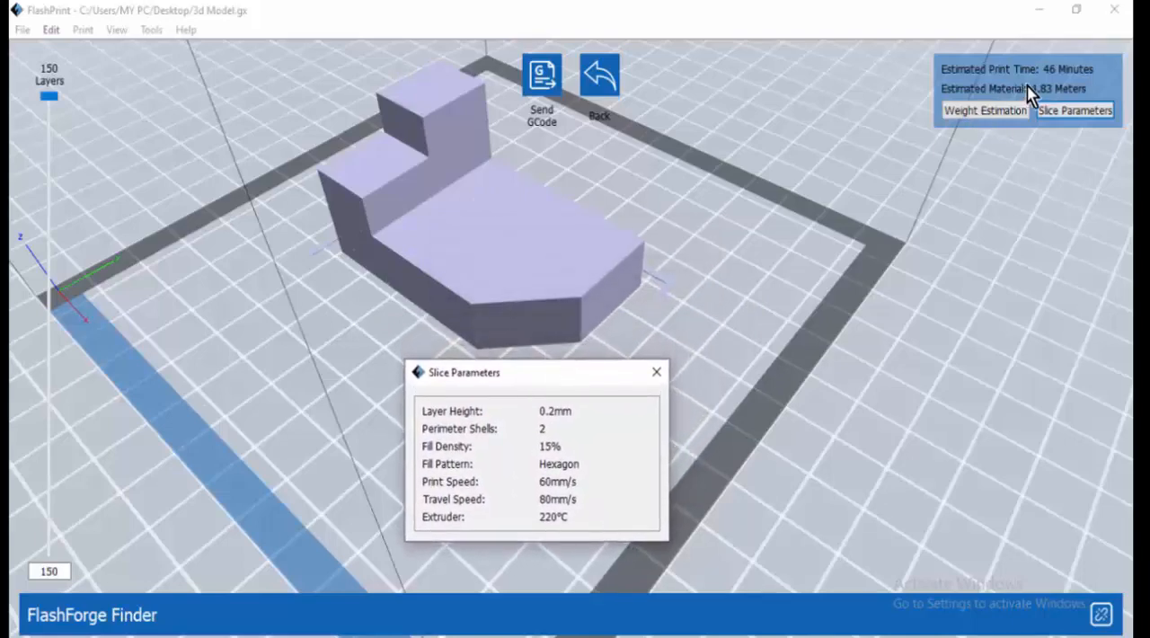